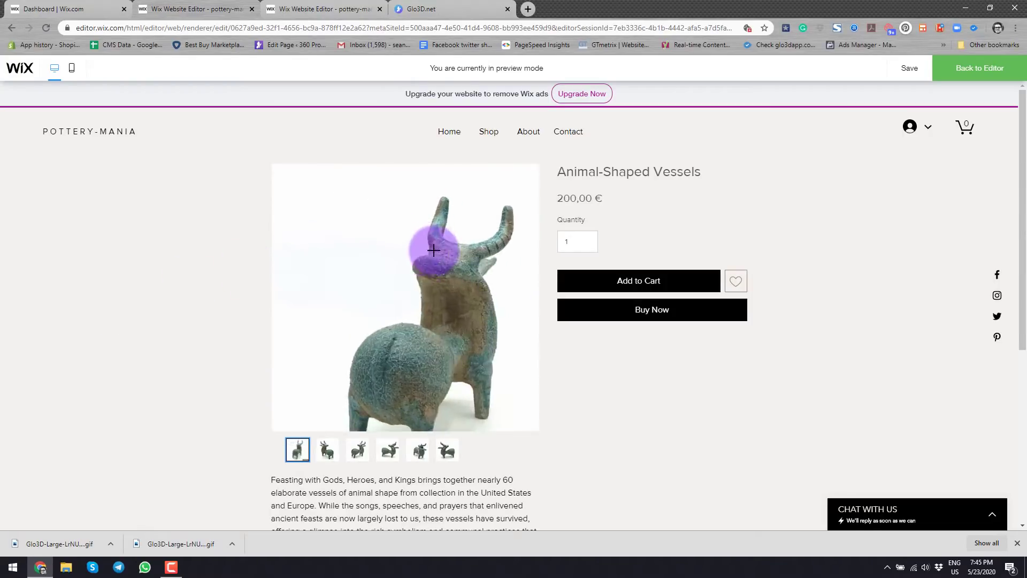
# Show the second product photo, then zoom the Shop preview's bull image up to 4x and pan around it
pyautogui.click(329, 449)
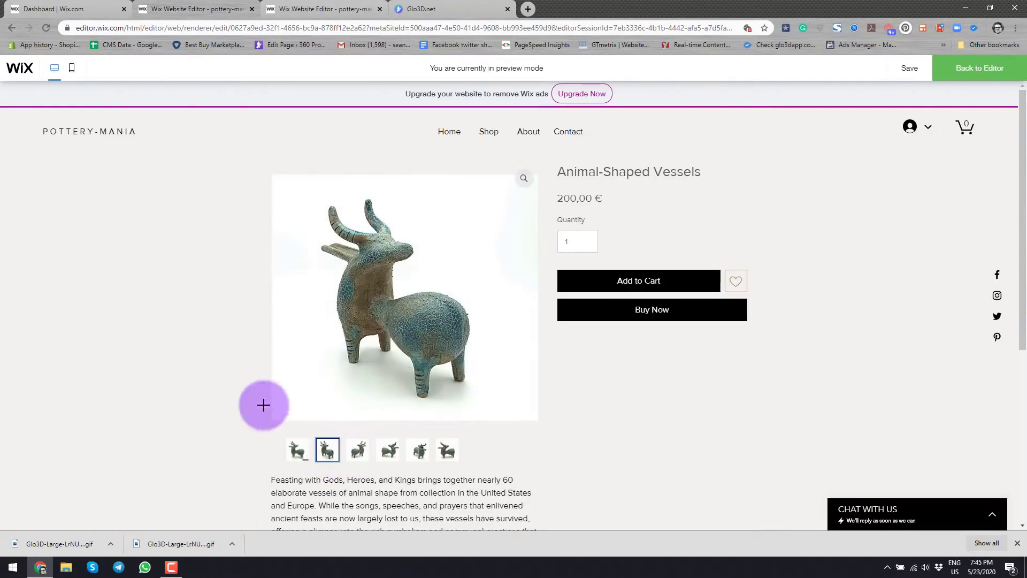
pyautogui.click(370, 8)
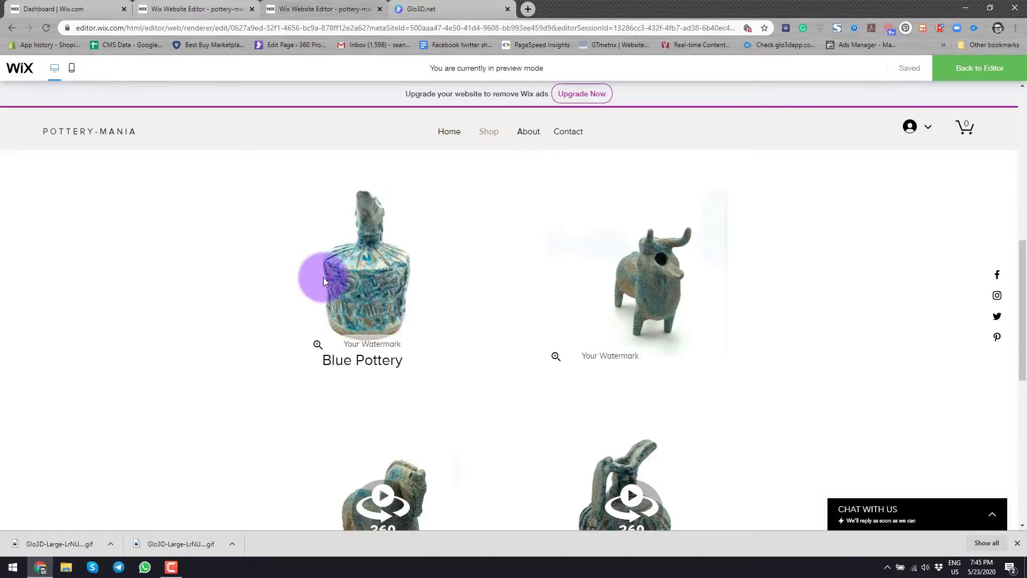
pyautogui.click(674, 273)
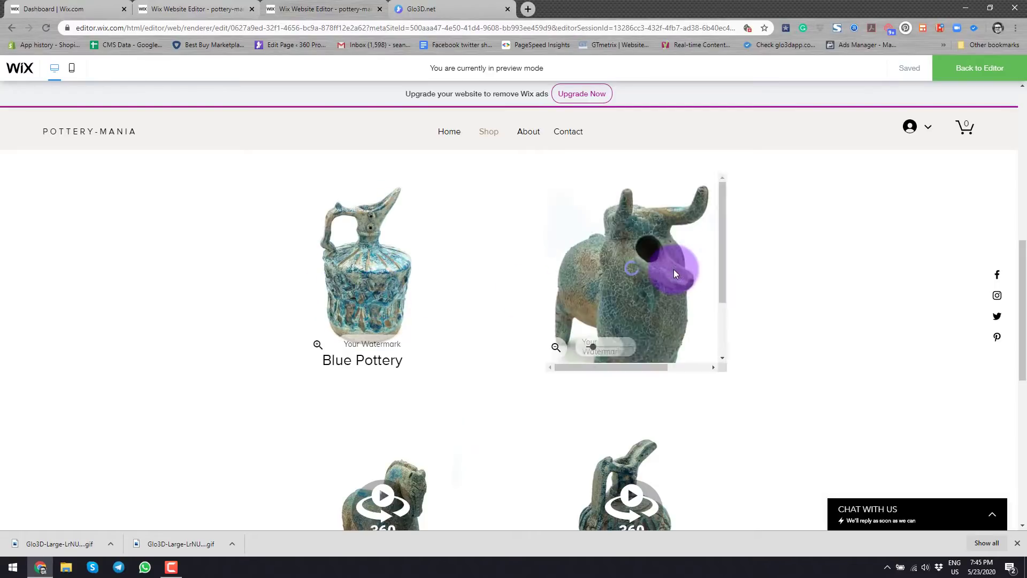
pyautogui.moveTo(682, 300); pyautogui.dragTo(647, 346)
pyautogui.moveTo(615, 264); pyautogui.dragTo(644, 273)
pyautogui.click(625, 275)
pyautogui.click(672, 282)
pyautogui.click(645, 275)
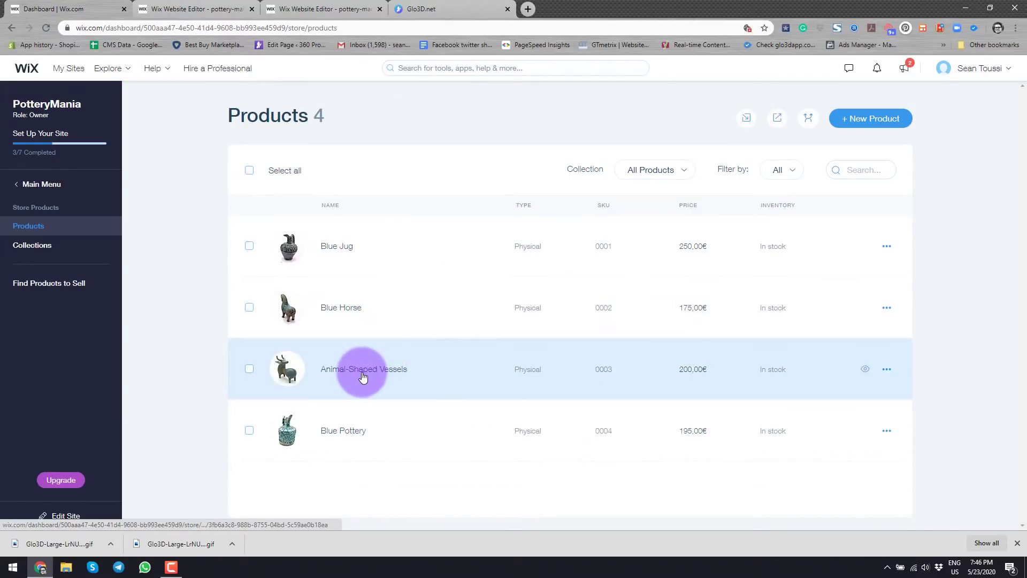
# Open the Animal-Shaped Vessels product and choose Images from its Images & Videos add tile
pyautogui.click(362, 375)
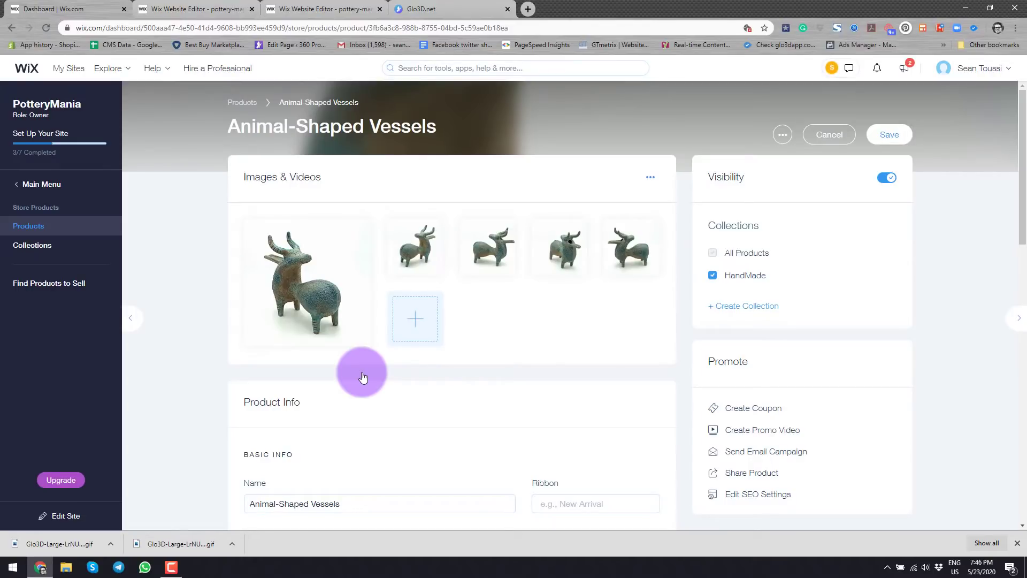
pyautogui.click(418, 323)
pyautogui.click(375, 410)
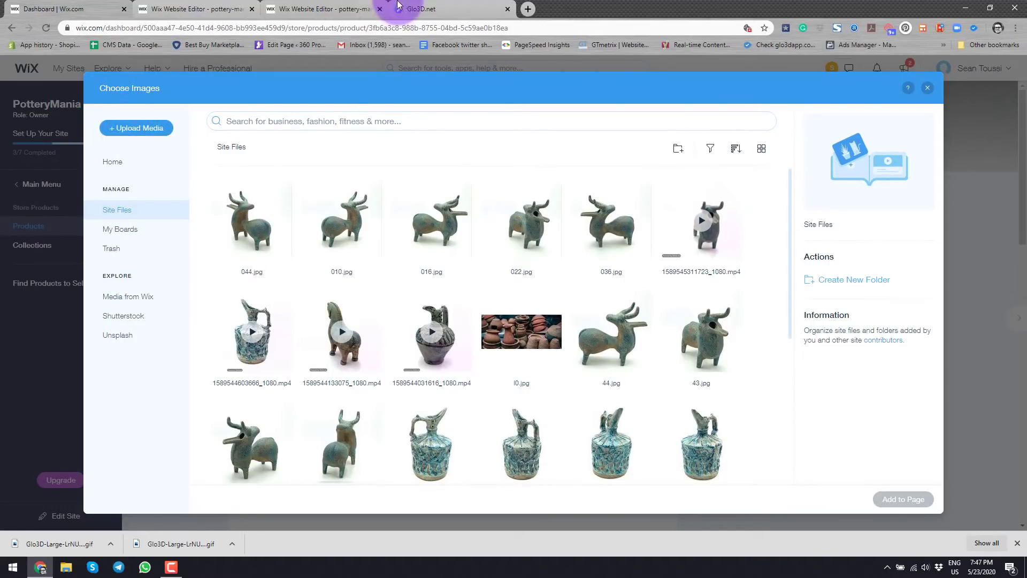
# Open the blue bull figurine in Glo3D's 360° viewer and rotate it round to a side view
pyautogui.click(456, 8)
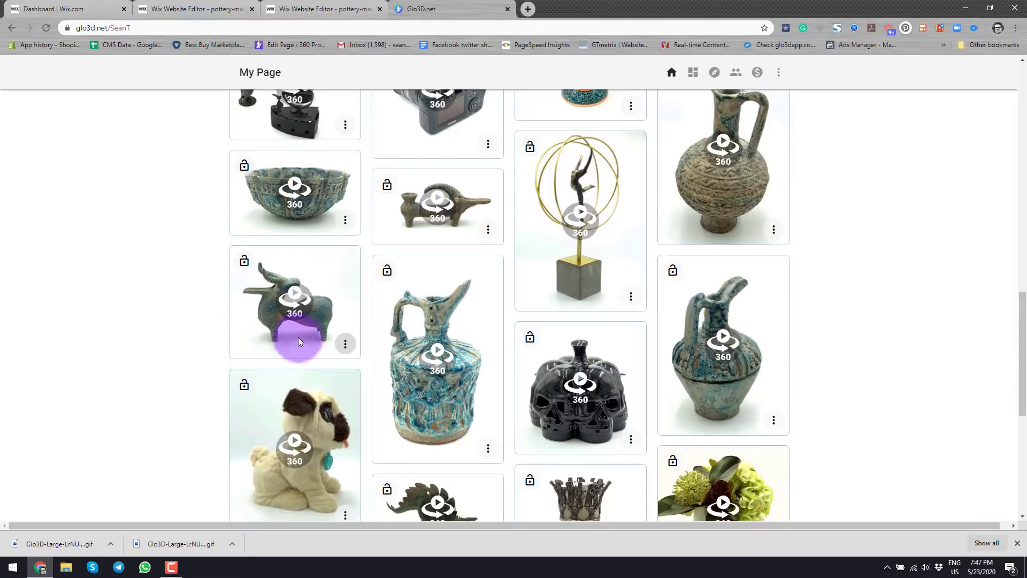
pyautogui.click(300, 296)
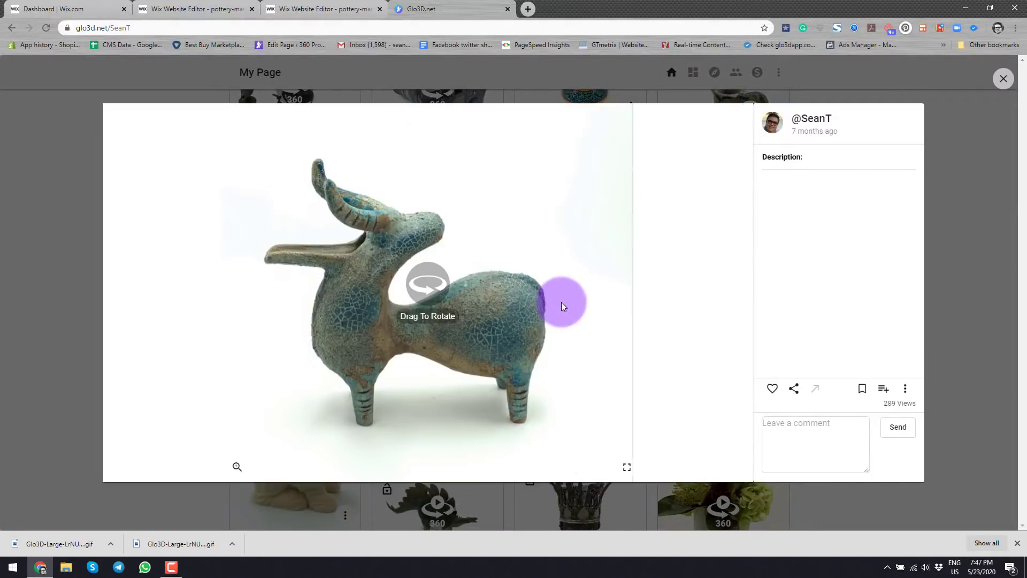
pyautogui.moveTo(562, 301); pyautogui.dragTo(490, 239)
pyautogui.scroll(3, 490, 240)
pyautogui.scroll(-3, 528, 236)
pyautogui.moveTo(314, 337)
pyautogui.mouseDown()
pyautogui.moveTo(416, 342)
pyautogui.moveTo(511, 327)
pyautogui.moveTo(321, 324)
pyautogui.mouseUp()
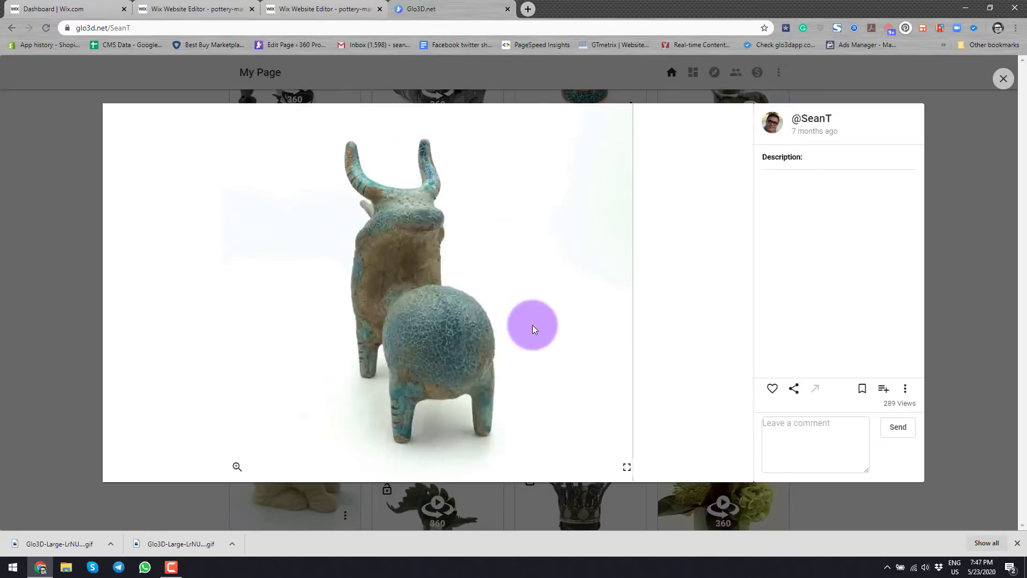
pyautogui.moveTo(535, 325); pyautogui.dragTo(374, 339)
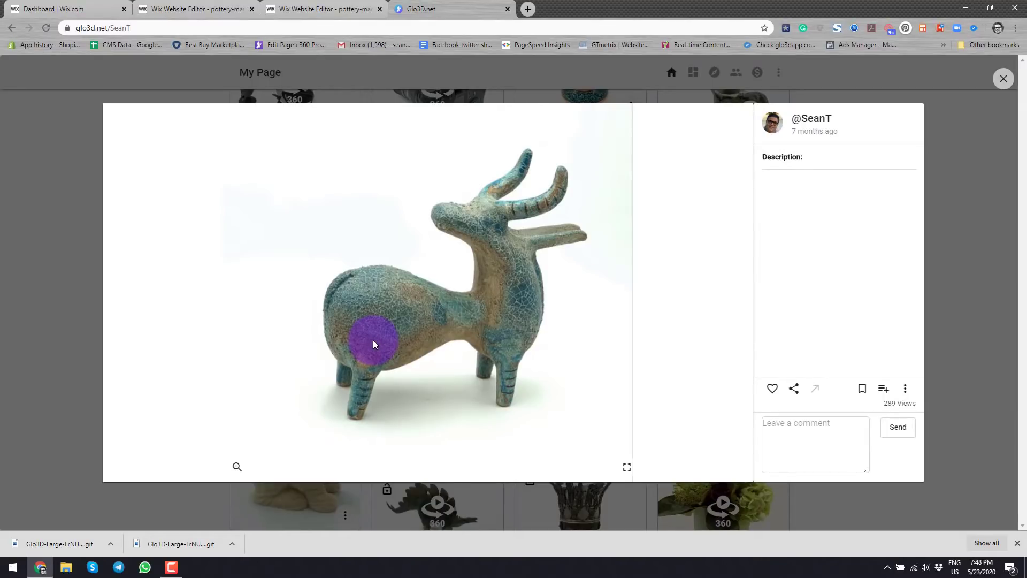
# Spin the bull, then start generating a GIF from its Download GIF option
pyautogui.moveTo(374, 340); pyautogui.dragTo(478, 348)
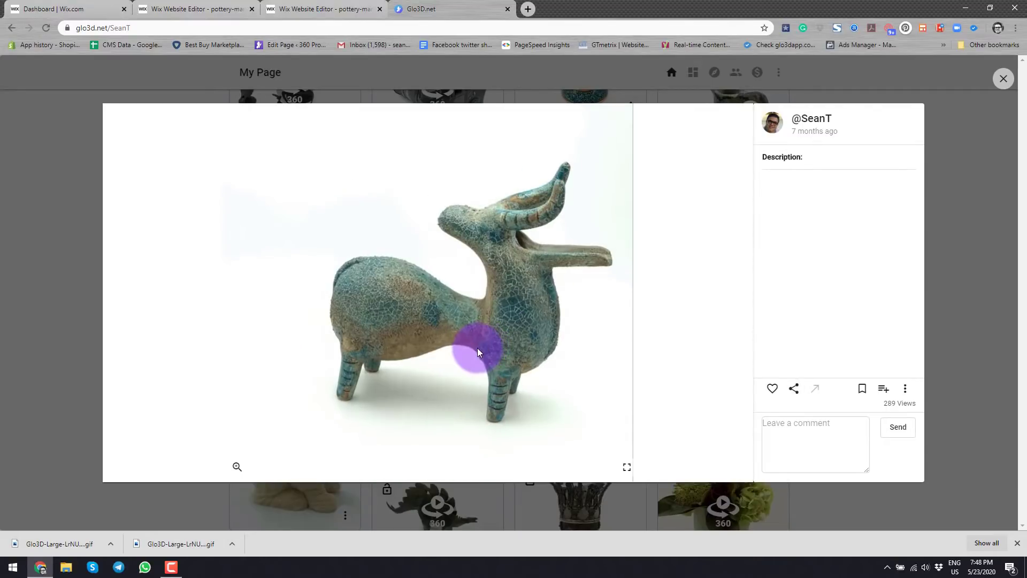
pyautogui.click(905, 391)
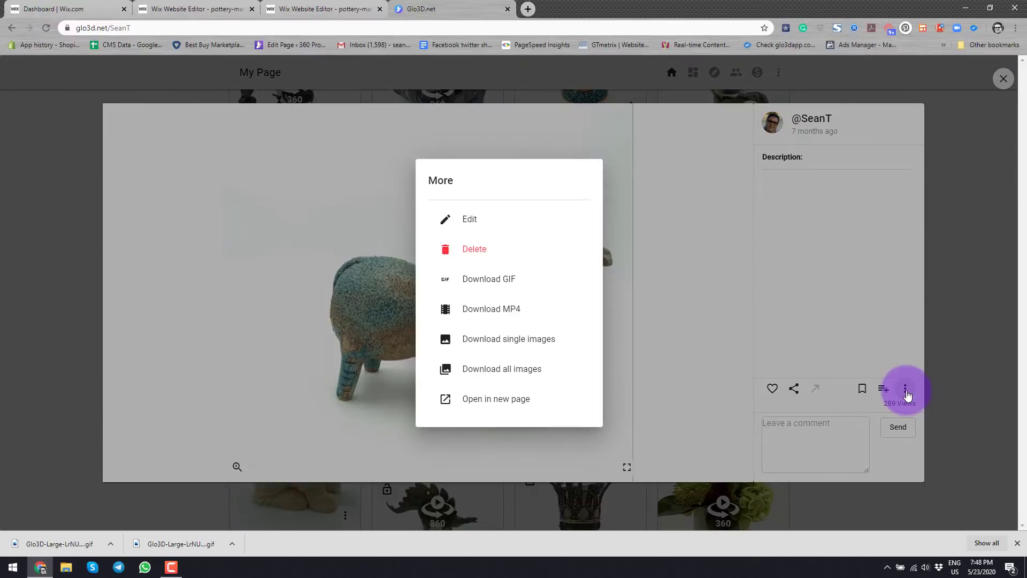
pyautogui.click(467, 284)
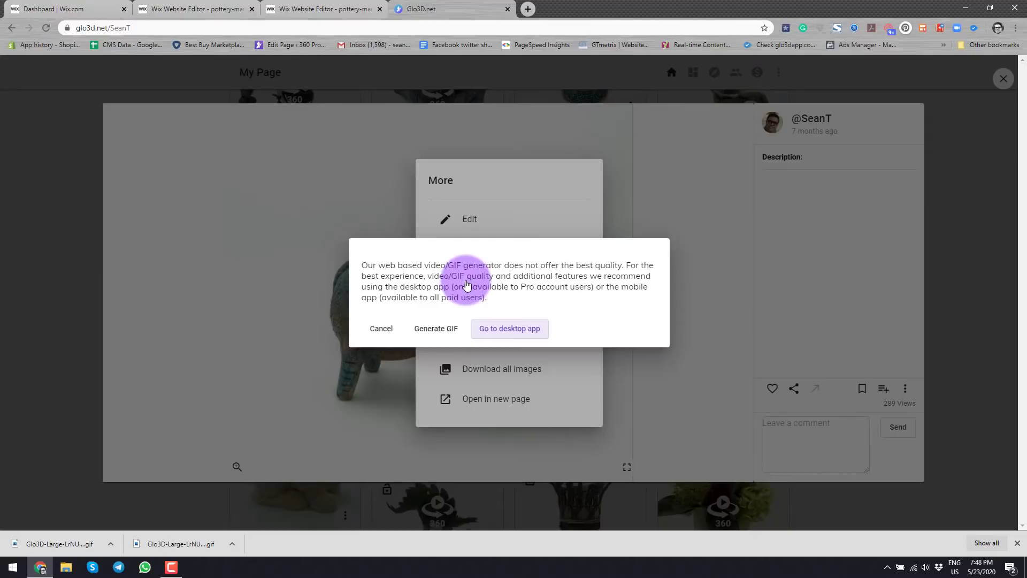
pyautogui.click(435, 332)
# Watermark the GIF 'PotteryMania', choose Large size, download it, then cancel
pyautogui.click(464, 251)
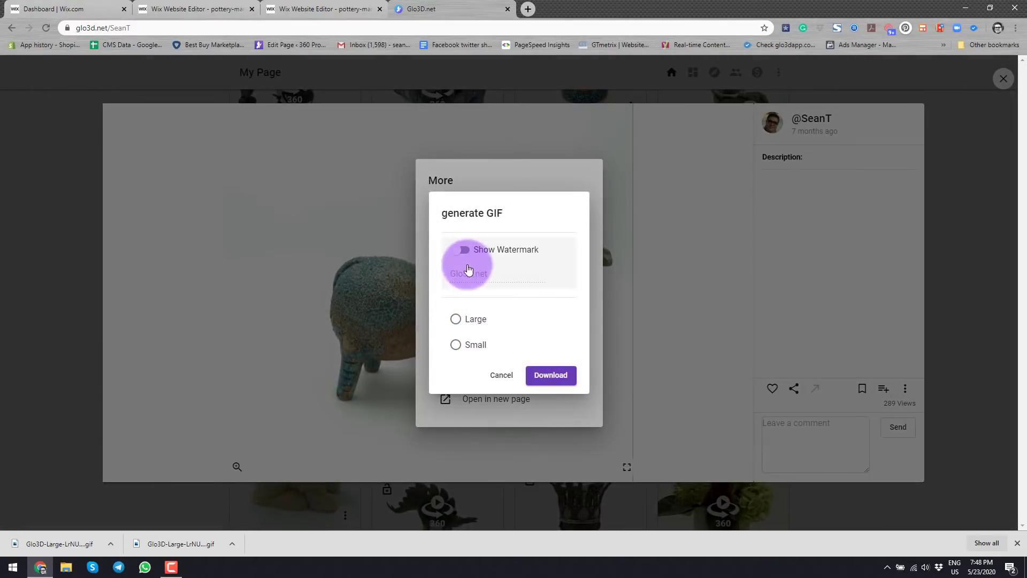
pyautogui.moveTo(502, 272); pyautogui.dragTo(459, 252)
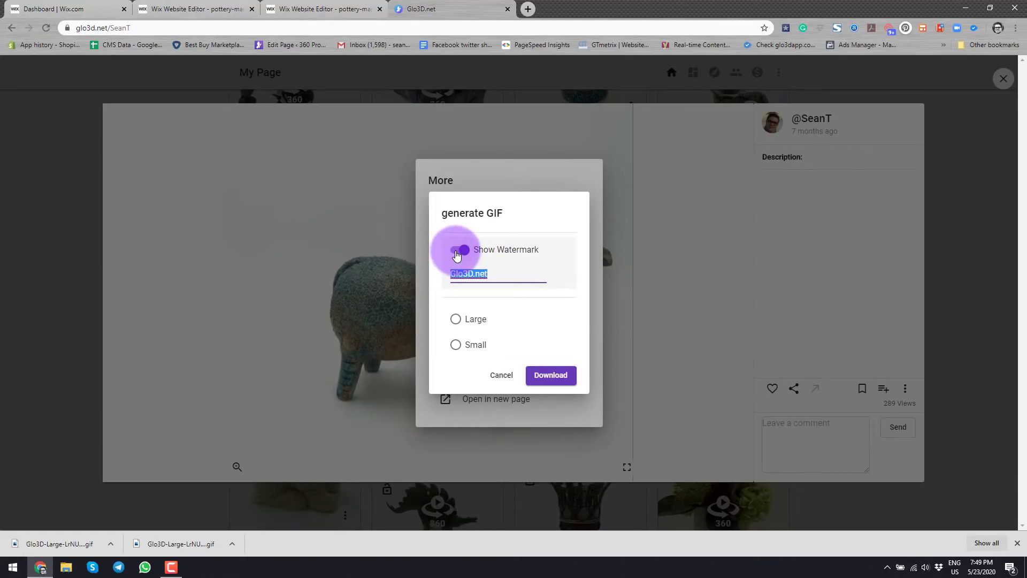
pyautogui.write('PotteryMania')
pyautogui.click(457, 323)
pyautogui.click(551, 377)
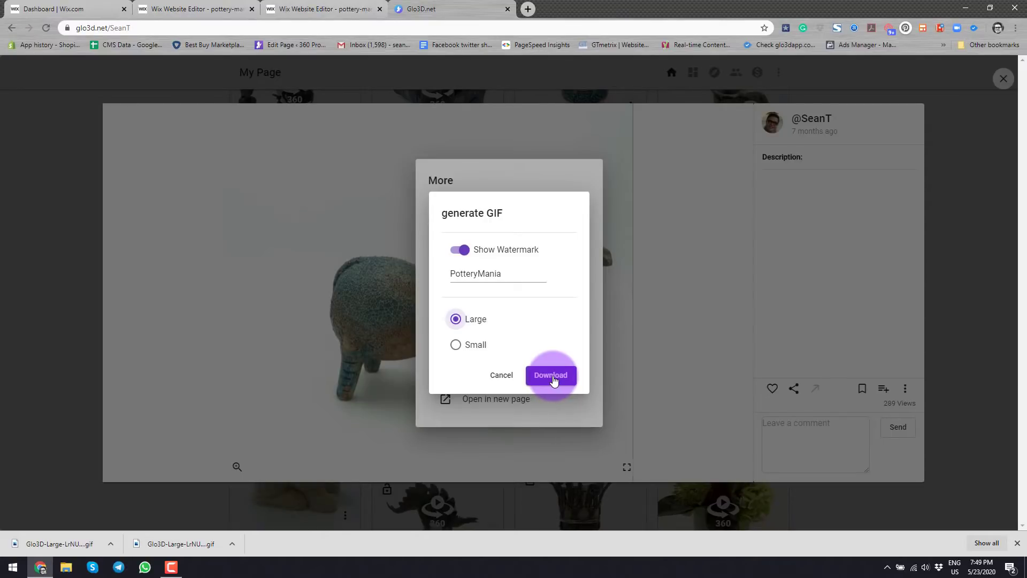
pyautogui.click(503, 379)
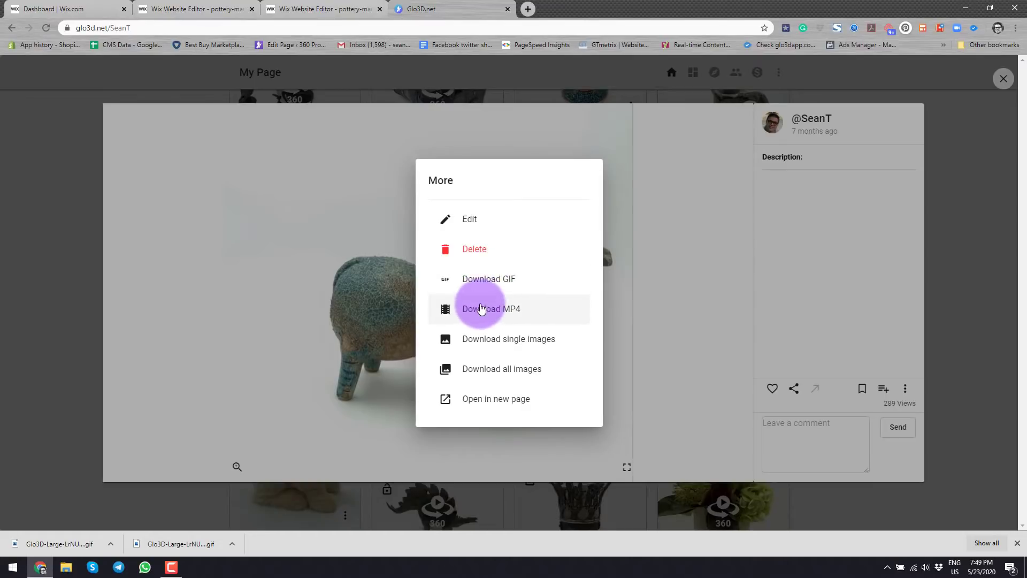
# Generate a Large bull GIF with the watermark text changed to 'PotteryMania' and download it
pyautogui.click(484, 282)
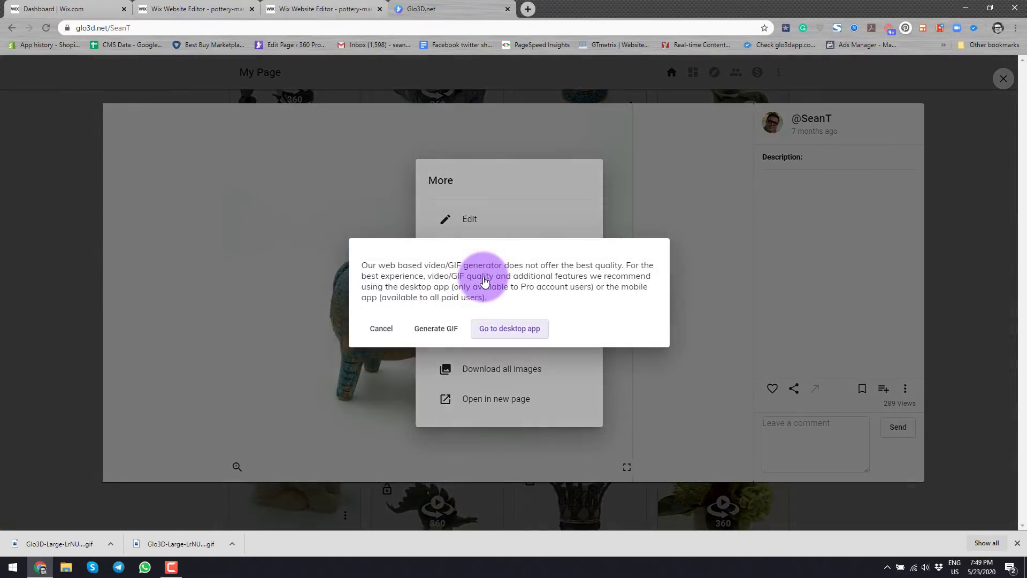
pyautogui.click(439, 330)
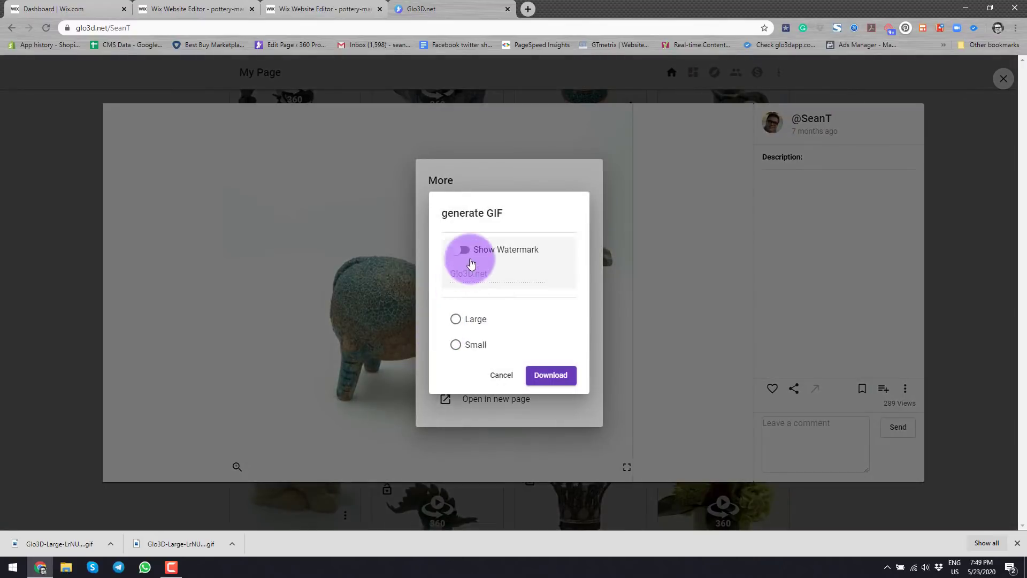
pyautogui.click(465, 251)
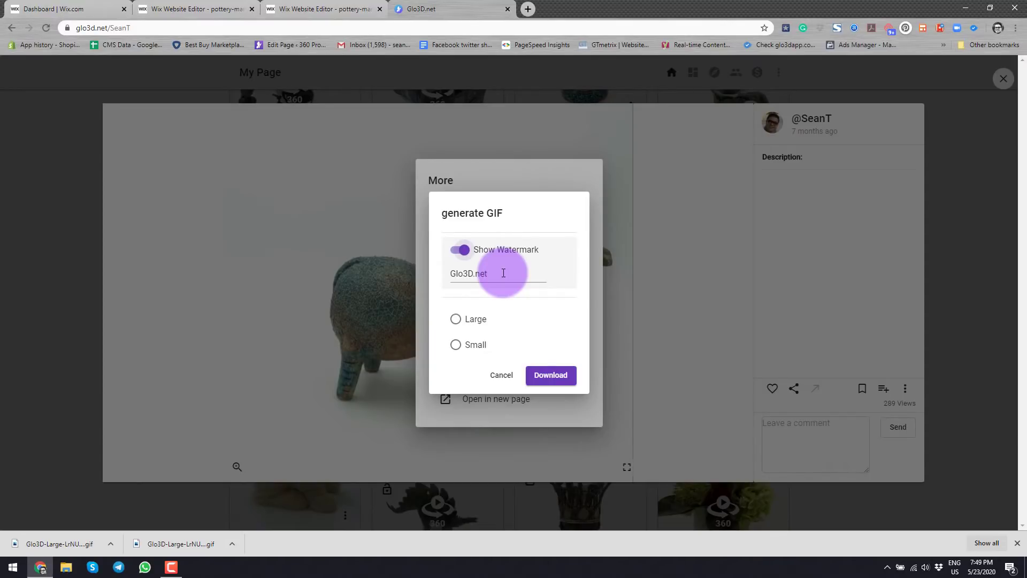
pyautogui.moveTo(504, 273); pyautogui.dragTo(442, 275)
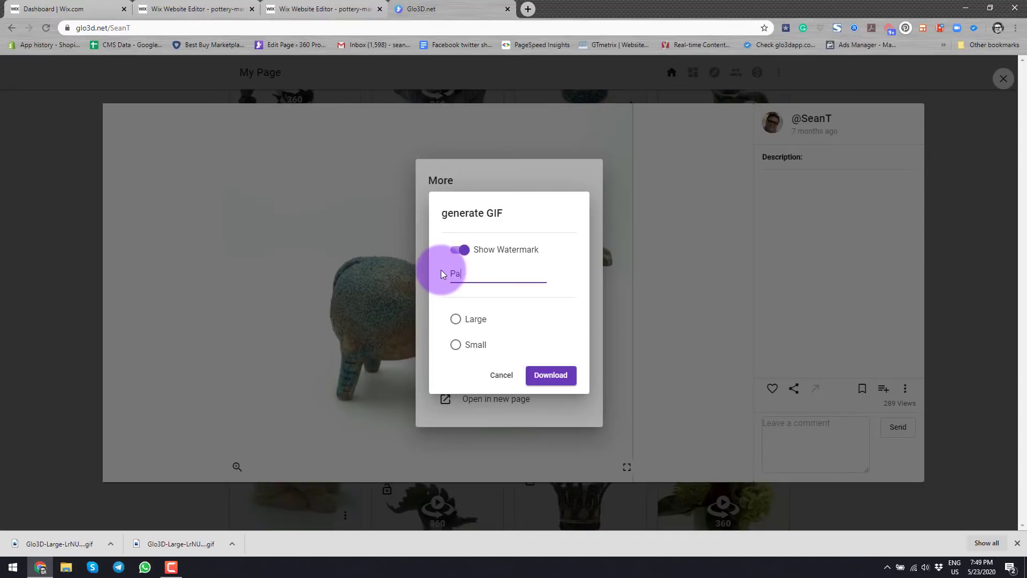
pyautogui.write('tteryManis')
pyautogui.press('BackSpace')
pyautogui.write('a')
pyautogui.click(456, 319)
pyautogui.click(552, 375)
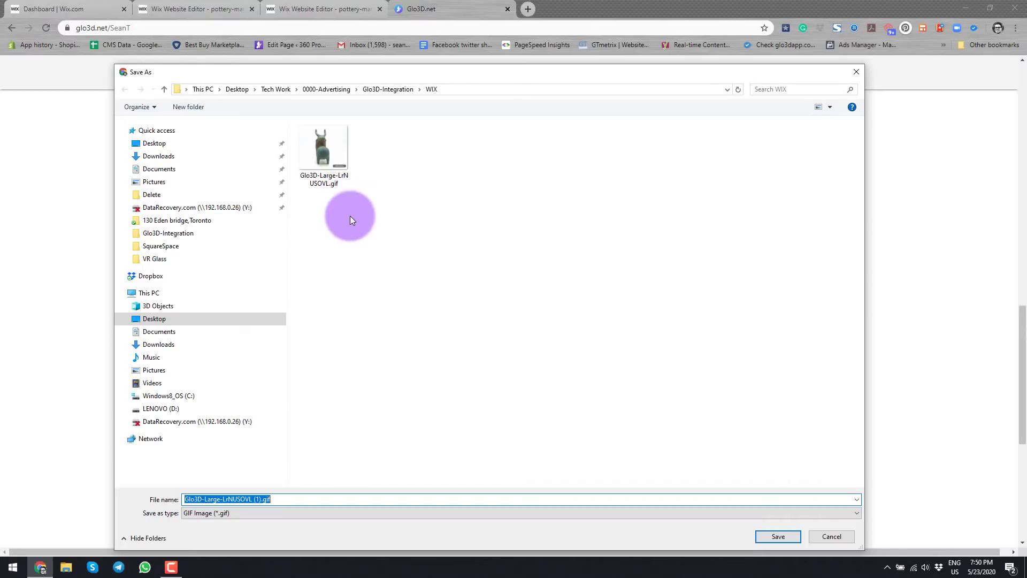
# Save the GIF into the WIX folder and return to the Wix Editor tab
pyautogui.click(774, 536)
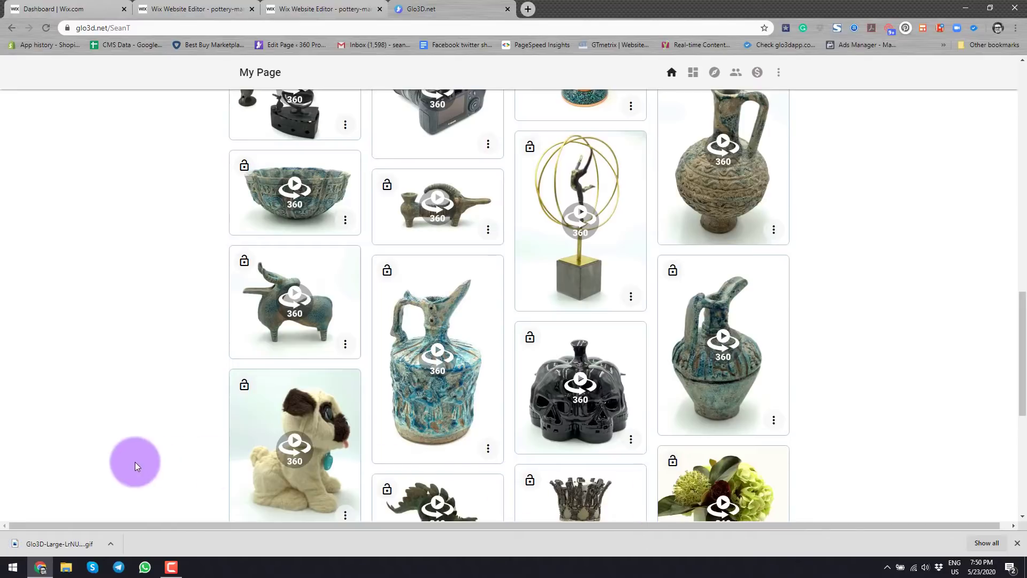
pyautogui.click(210, 6)
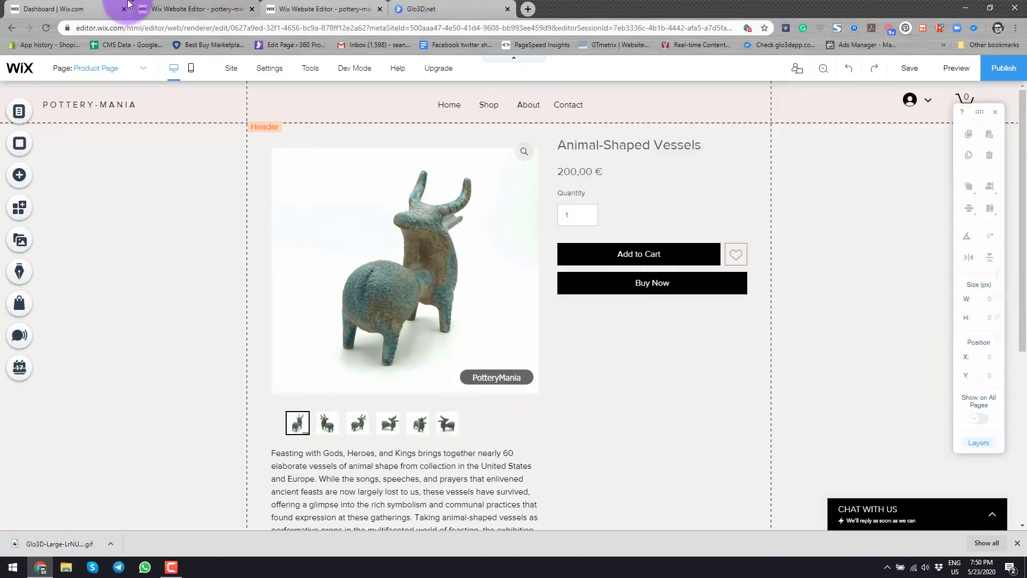
# Upload Glo3D-Large-LrNUSOVL.gif from the computer and add it to the Animal-Shaped Vessels images
pyautogui.click(75, 9)
pyautogui.moveTo(284, 194)
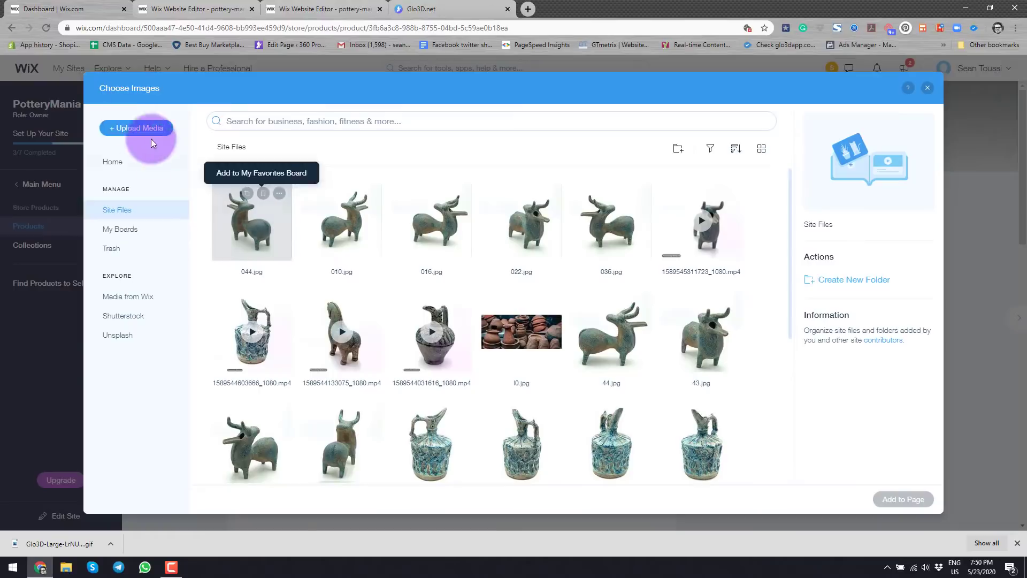
pyautogui.click(133, 129)
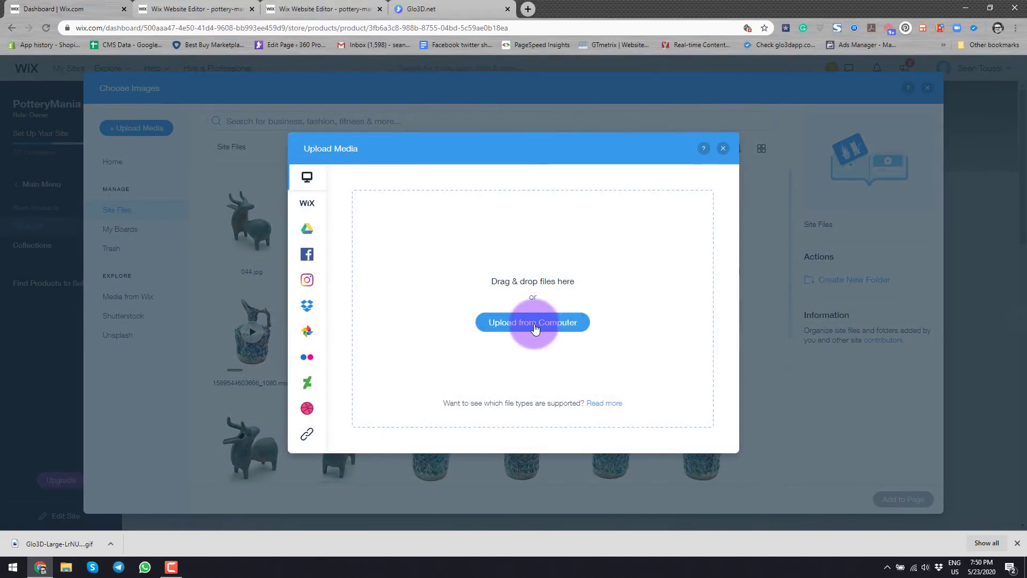
pyautogui.click(533, 323)
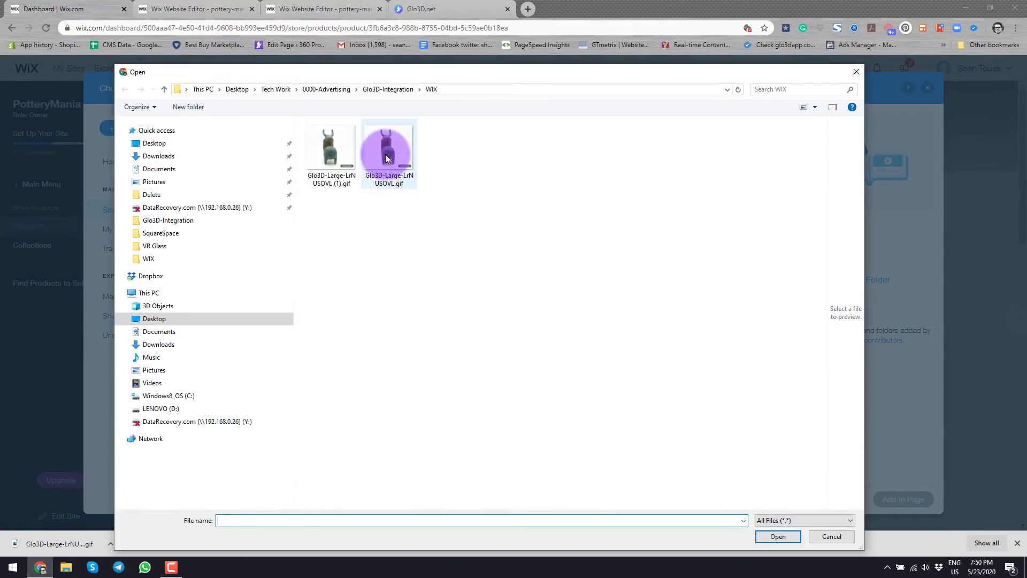
pyautogui.doubleClick(387, 153)
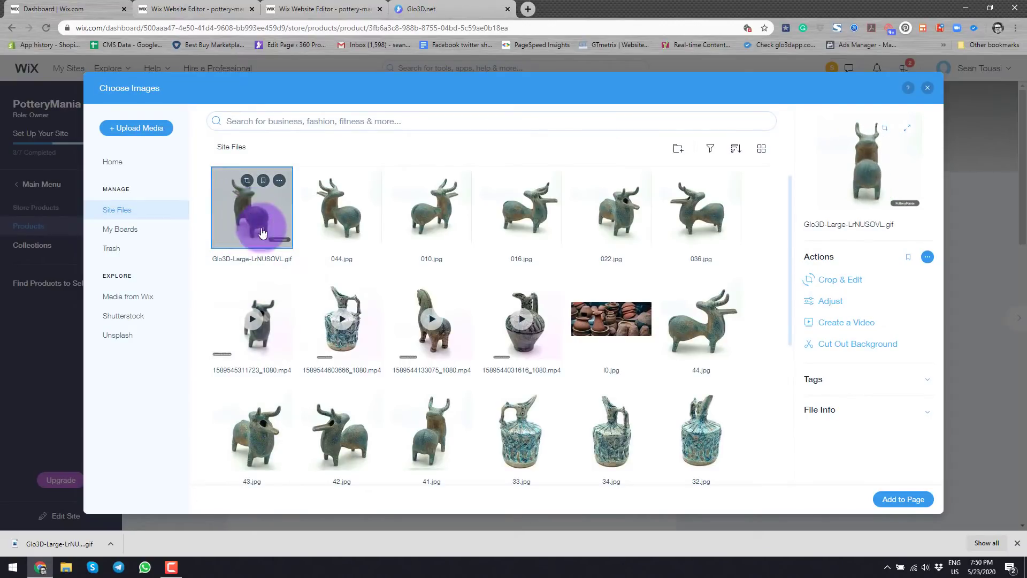
pyautogui.click(903, 499)
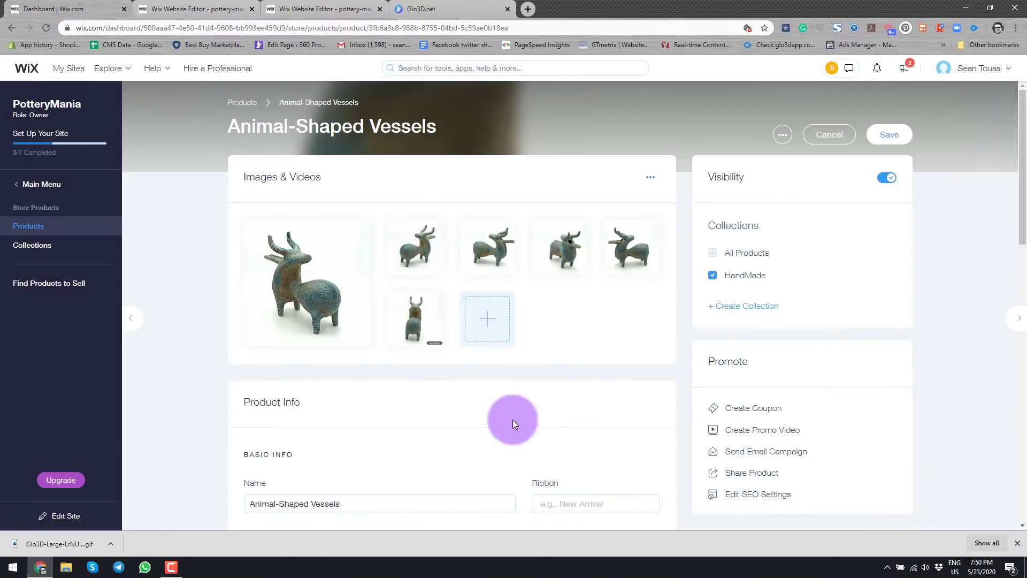
# Move the GIF to the first image position, save the product, and return to the site editor
pyautogui.moveTo(402, 310)
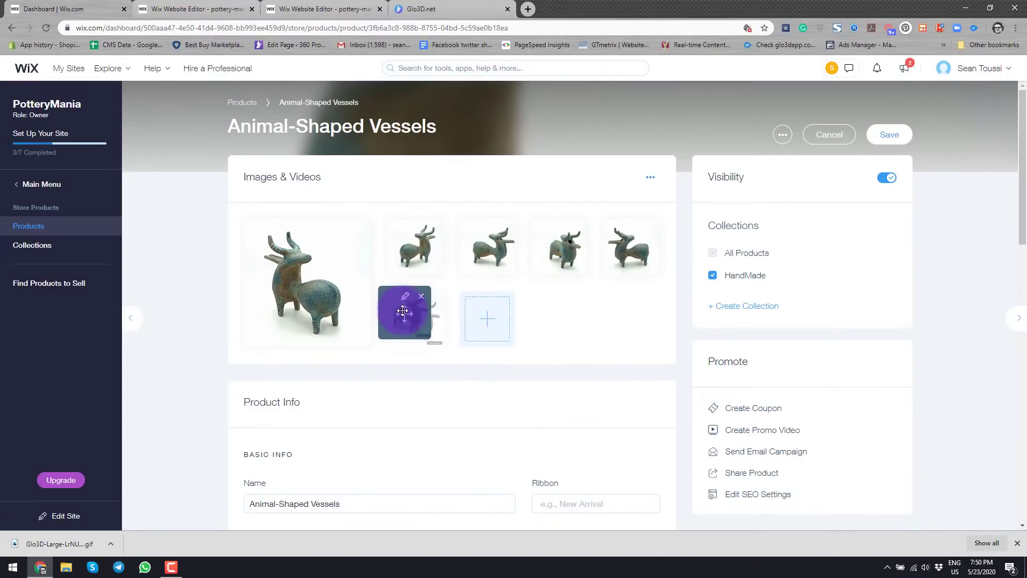
pyautogui.moveTo(402, 311); pyautogui.dragTo(323, 314)
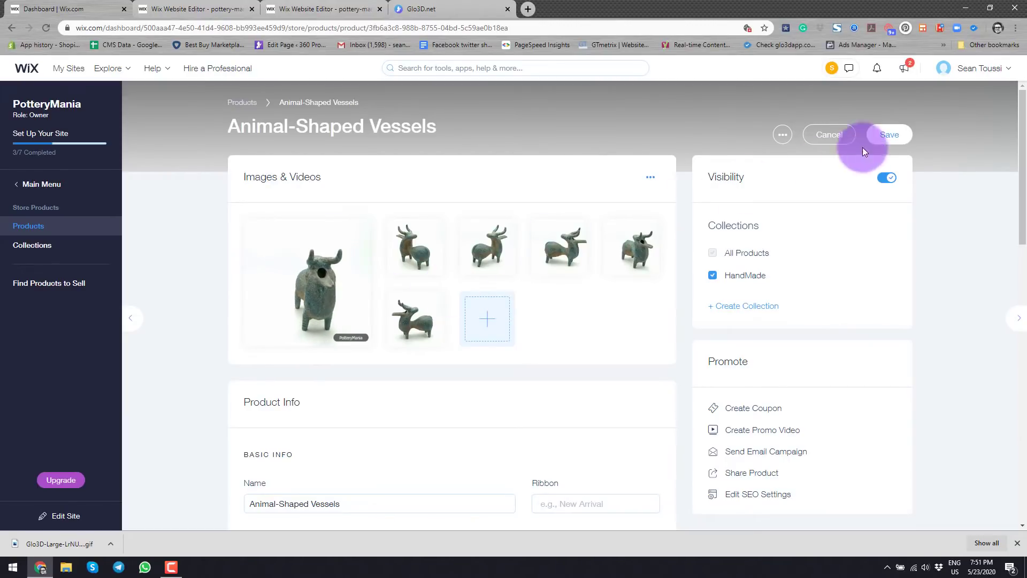
pyautogui.click(892, 135)
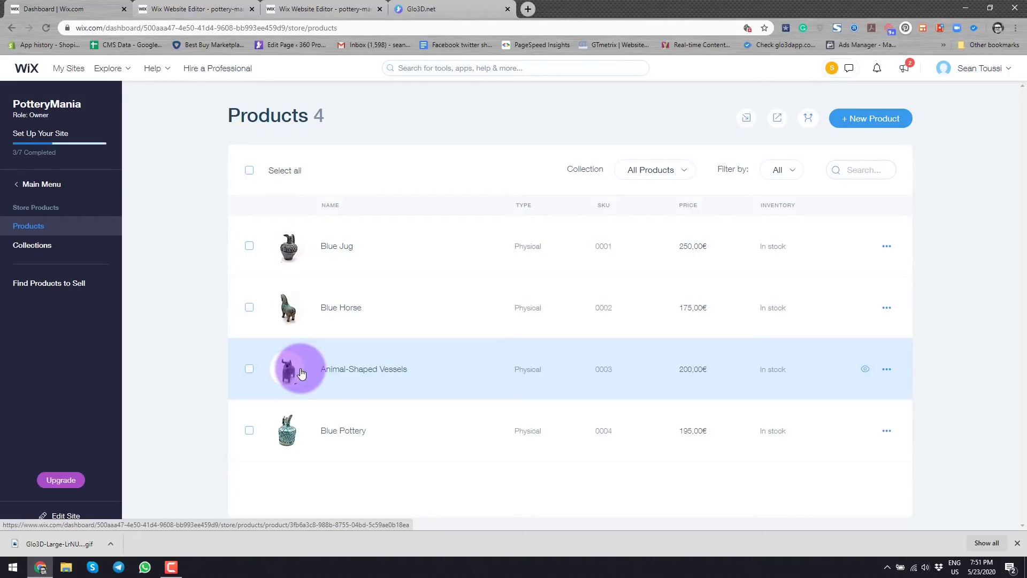
pyautogui.click(195, 9)
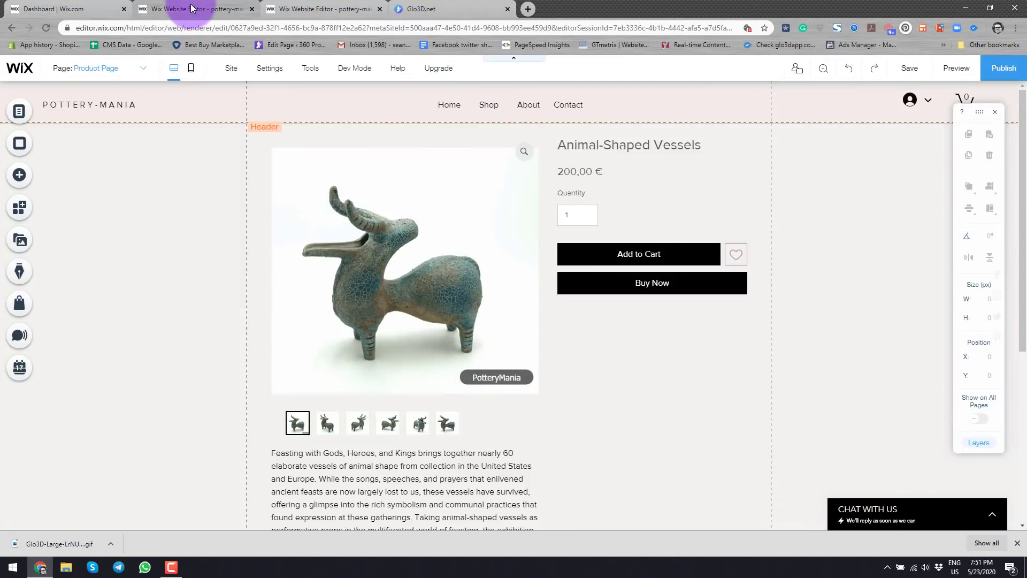
pyautogui.scroll(-1, 153, 303)
pyautogui.scroll(1, 214, 268)
# Preview the product page and view all four gallery images, ending on the rotating bull GIF
pyautogui.click(910, 69)
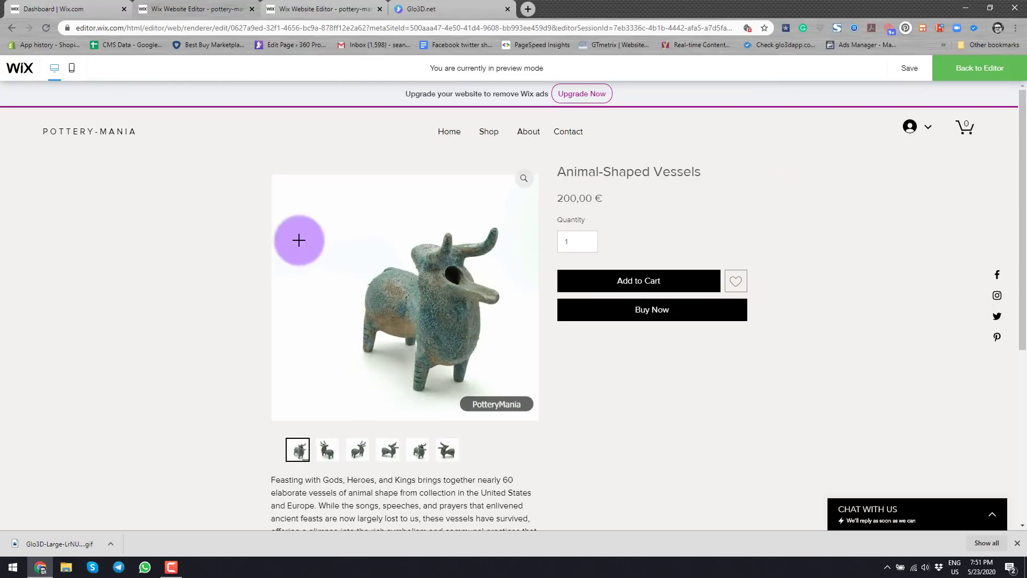
pyautogui.scroll(-1, 231, 218)
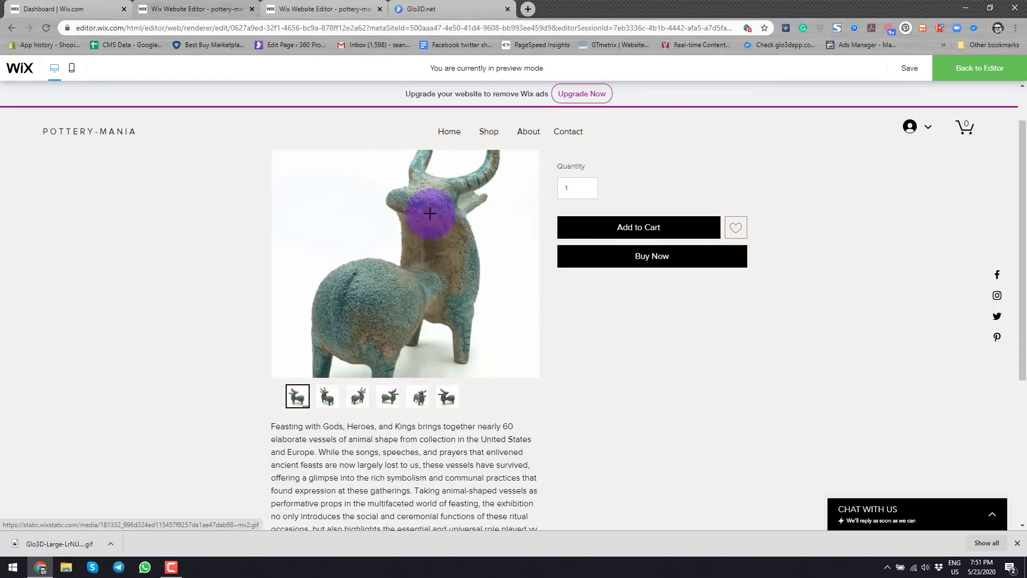
pyautogui.click(328, 399)
pyautogui.click(359, 396)
pyautogui.click(392, 397)
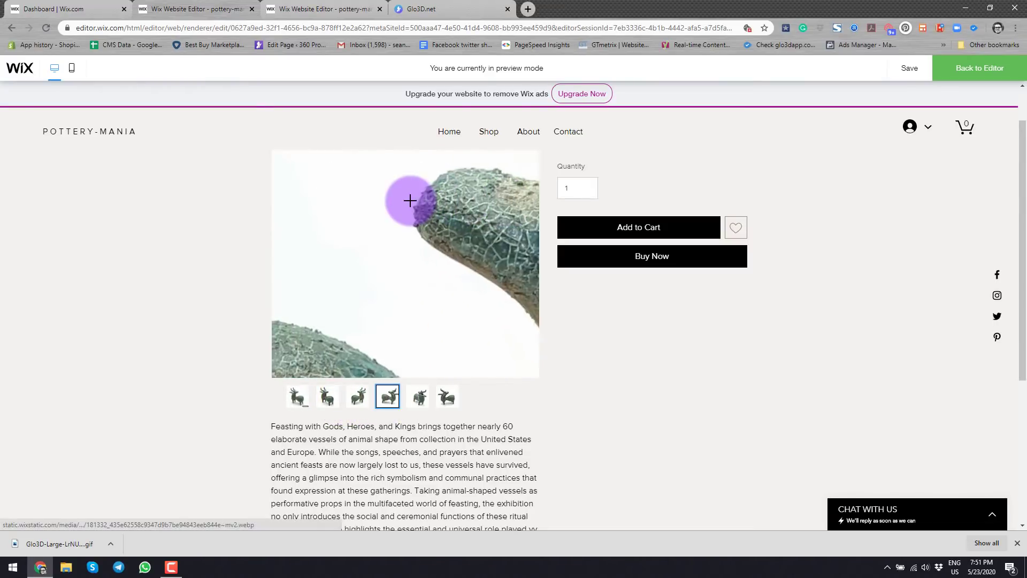
pyautogui.click(298, 396)
pyautogui.scroll(-1, 295, 395)
pyautogui.scroll(1, 220, 214)
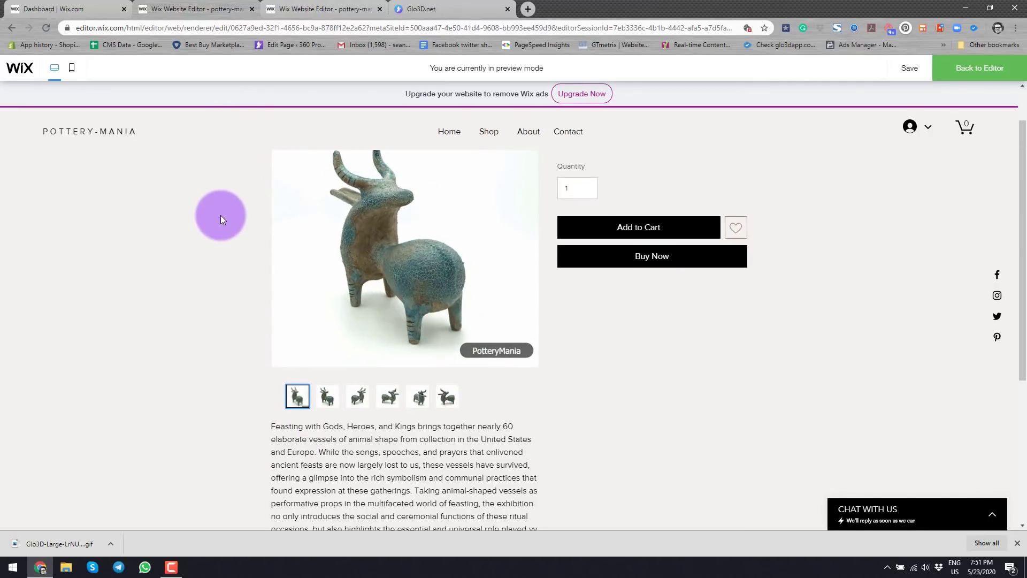
pyautogui.scroll(1, 198, 206)
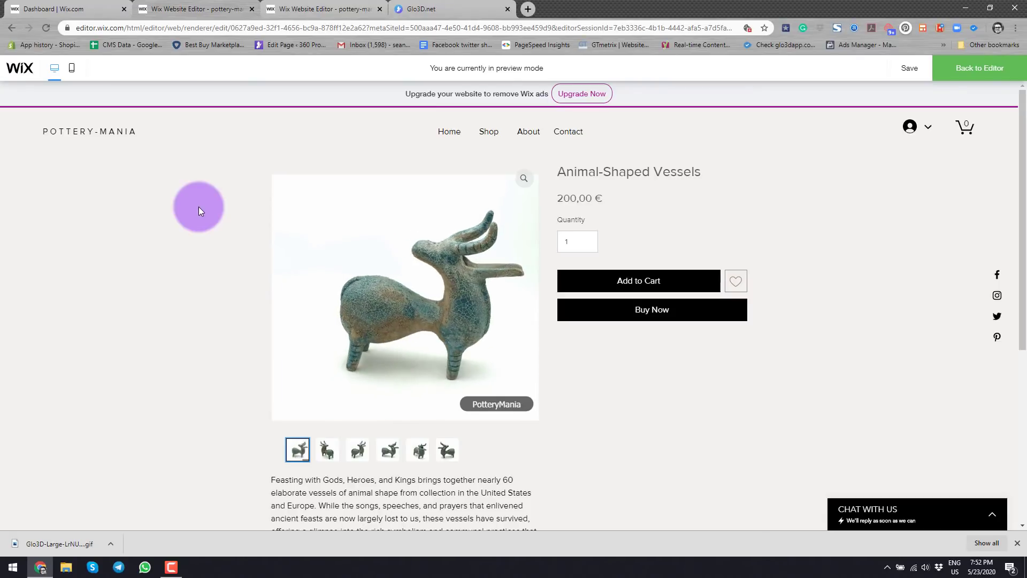
# In the homepage preview, activate the Blue Pottery 360° viewer and spin the jug around
pyautogui.click(316, 10)
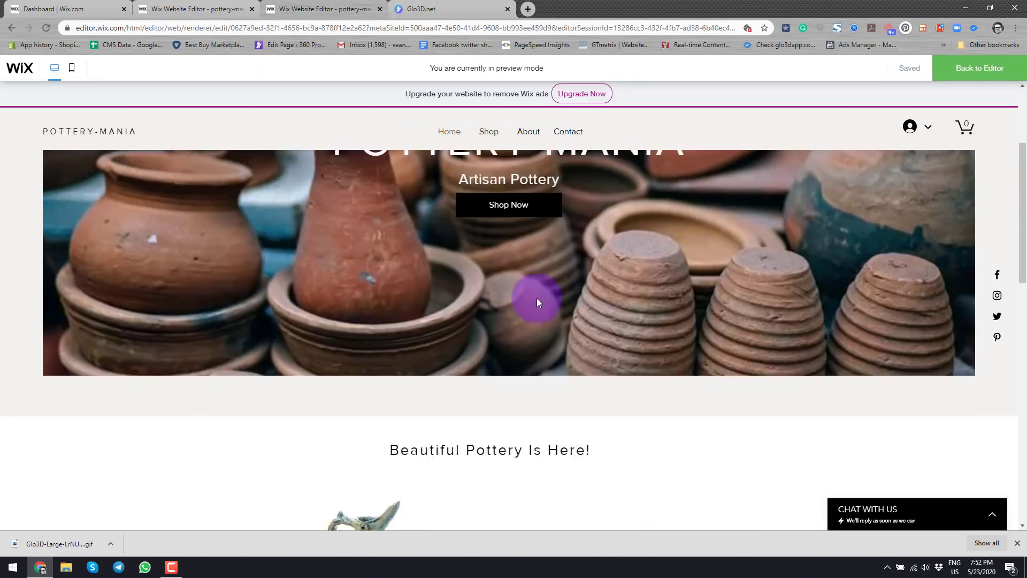
pyautogui.scroll(-10, 533, 306)
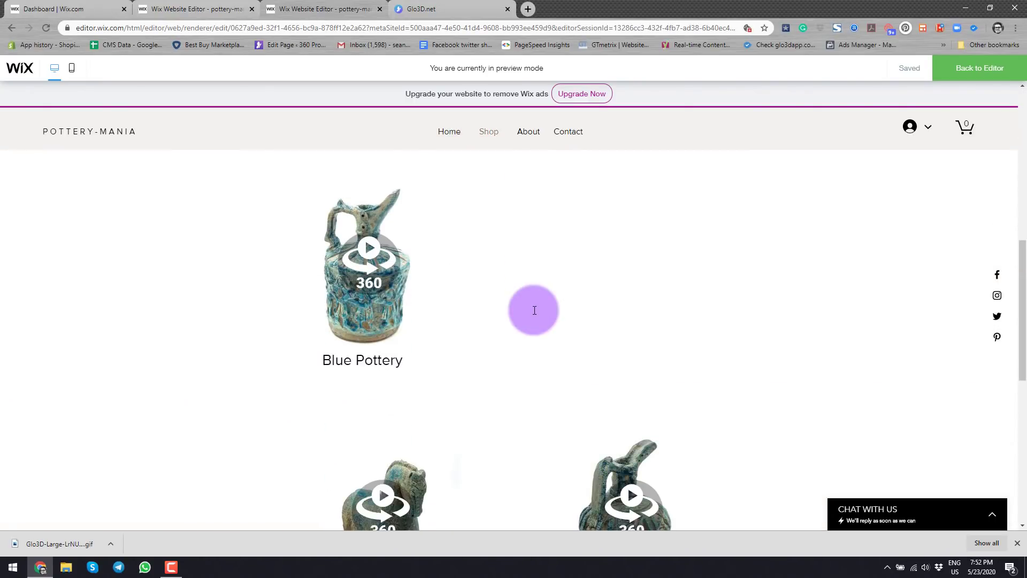
pyautogui.click(364, 258)
pyautogui.moveTo(354, 310); pyautogui.dragTo(505, 338)
pyautogui.scroll(3, 505, 340)
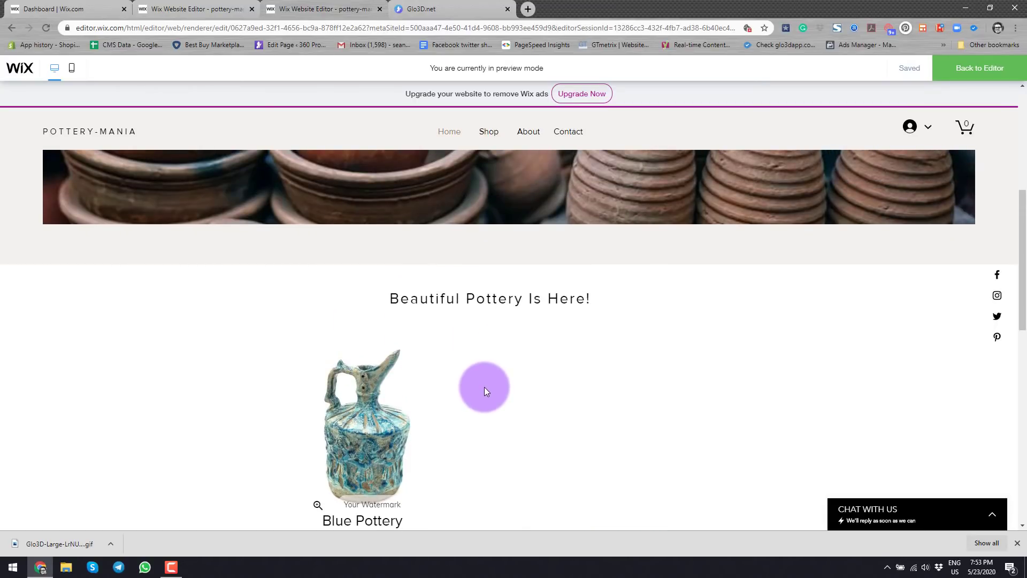
pyautogui.scroll(-3, 484, 391)
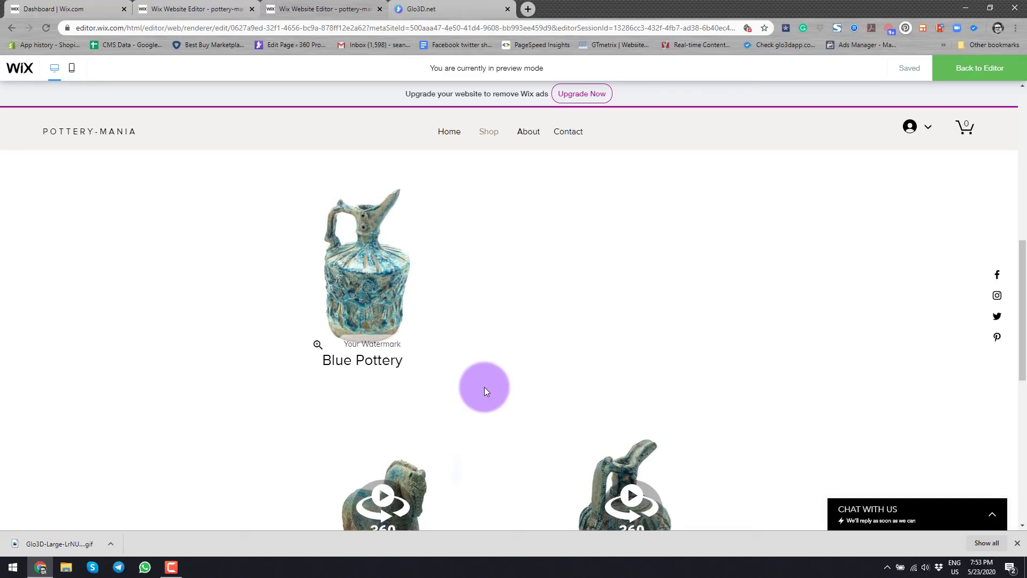
# Zoom and pan the jug, reset it, turn its handle left, then return to the editor
pyautogui.moveTo(336, 294); pyautogui.dragTo(436, 344)
pyautogui.scroll(3, 379, 245)
pyautogui.moveTo(404, 281); pyautogui.dragTo(361, 229)
pyautogui.doubleClick(367, 246)
pyautogui.moveTo(415, 248); pyautogui.dragTo(358, 257)
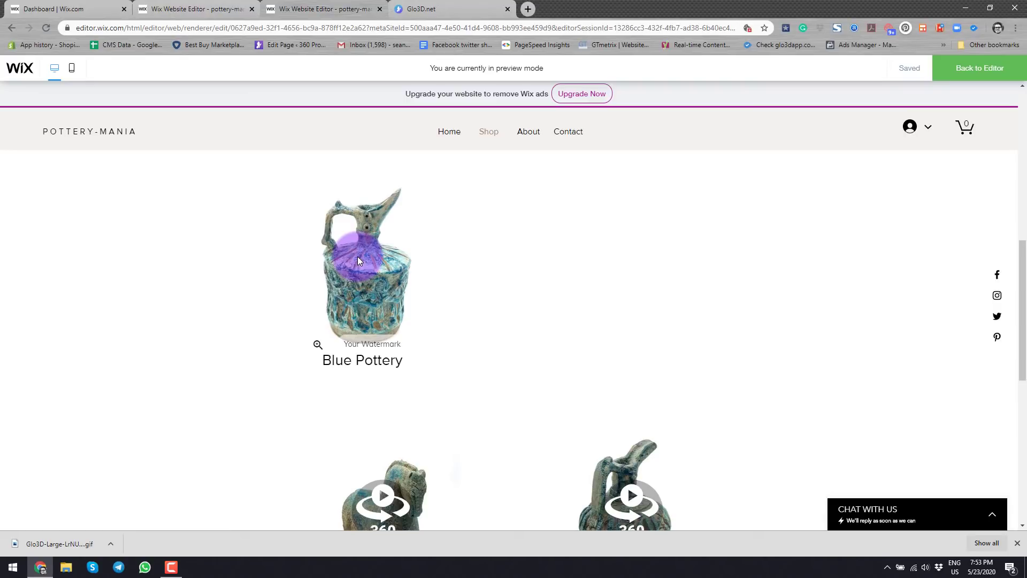
pyautogui.scroll(-1, 624, 403)
pyautogui.scroll(1, 422, 376)
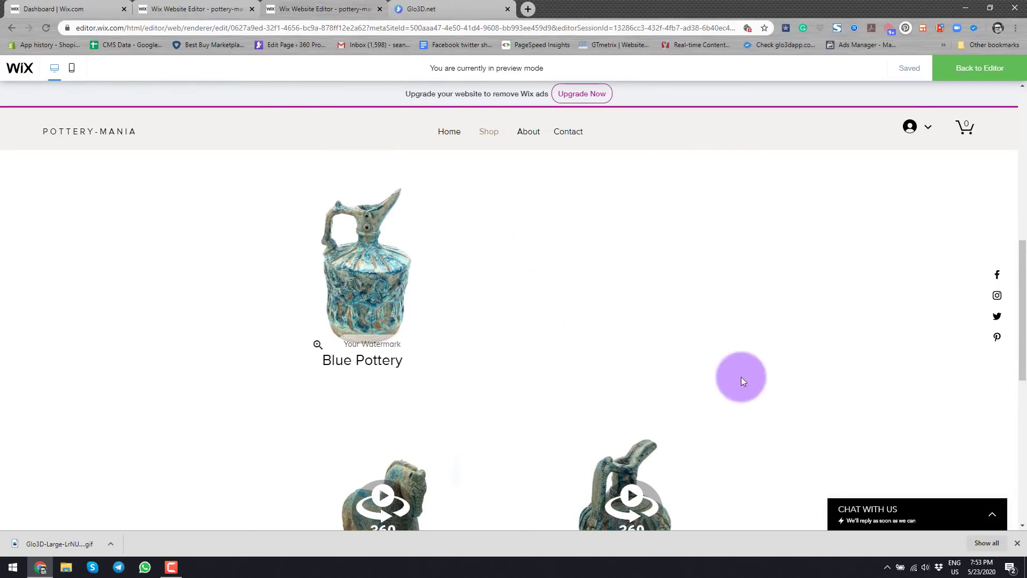
pyautogui.click(974, 68)
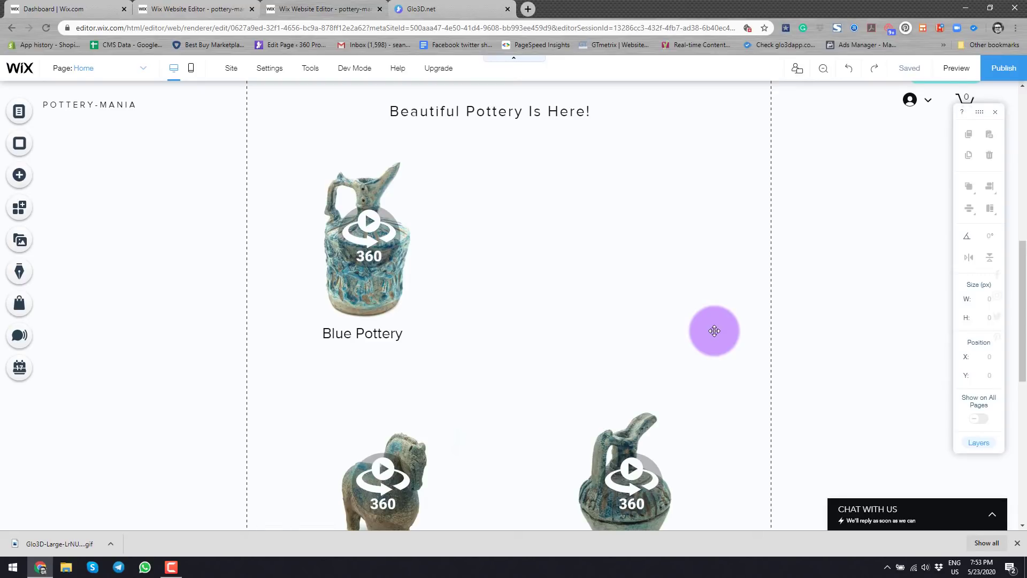
# Add an empty HTML iframe embed box and place it to the right of Blue Pottery
pyautogui.click(19, 176)
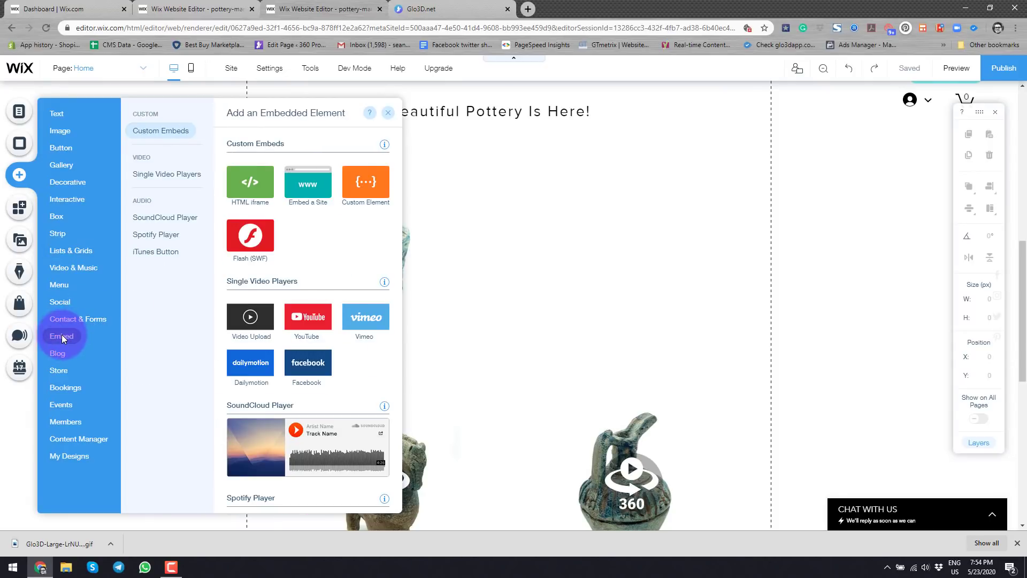
pyautogui.click(250, 182)
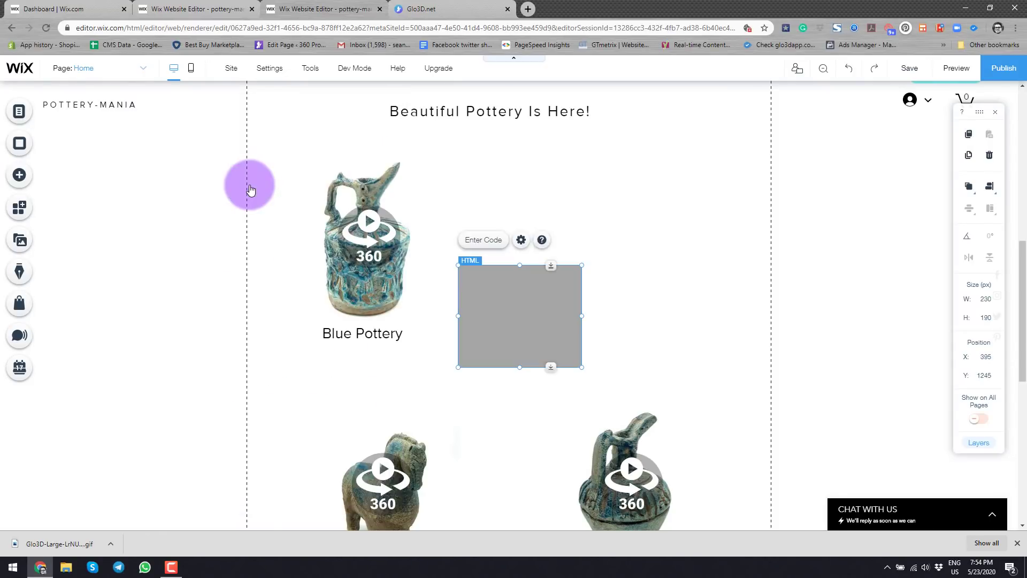
pyautogui.moveTo(515, 314); pyautogui.dragTo(625, 290)
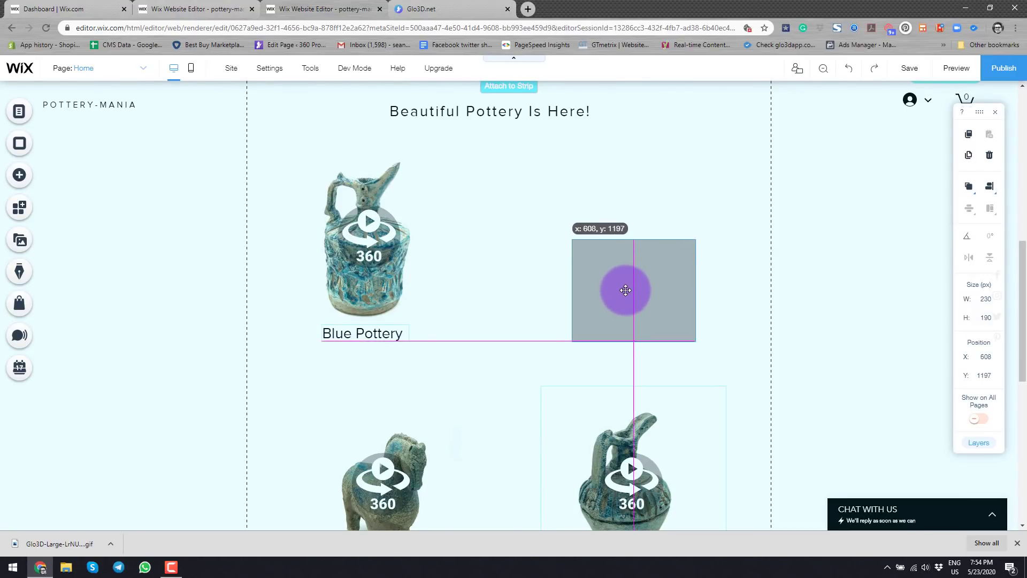
pyautogui.moveTo(625, 290); pyautogui.dragTo(627, 289)
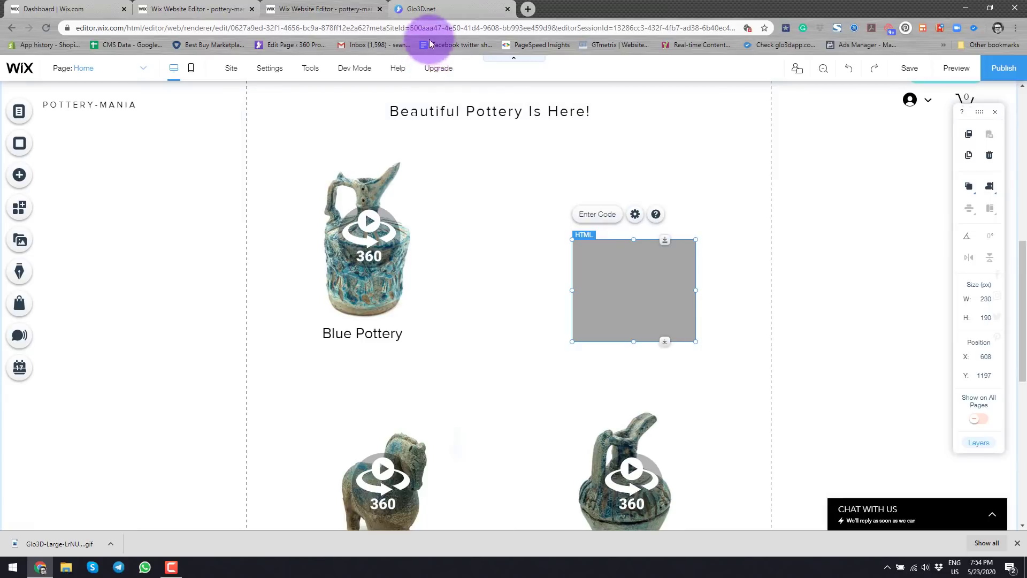
# Copy the bull vessel's 360° share link from the Glo3D gallery
pyautogui.click(429, 11)
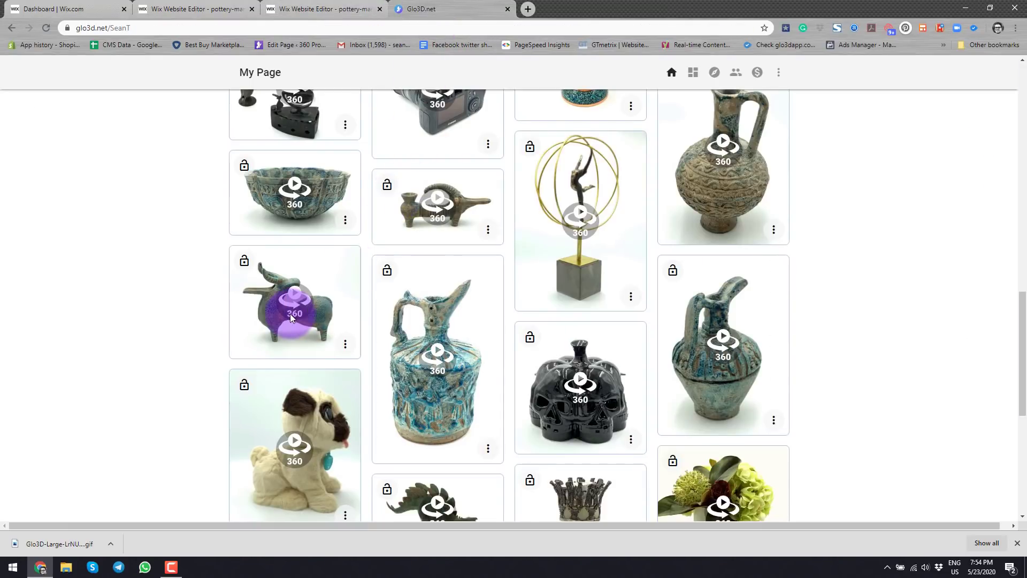
pyautogui.click(345, 345)
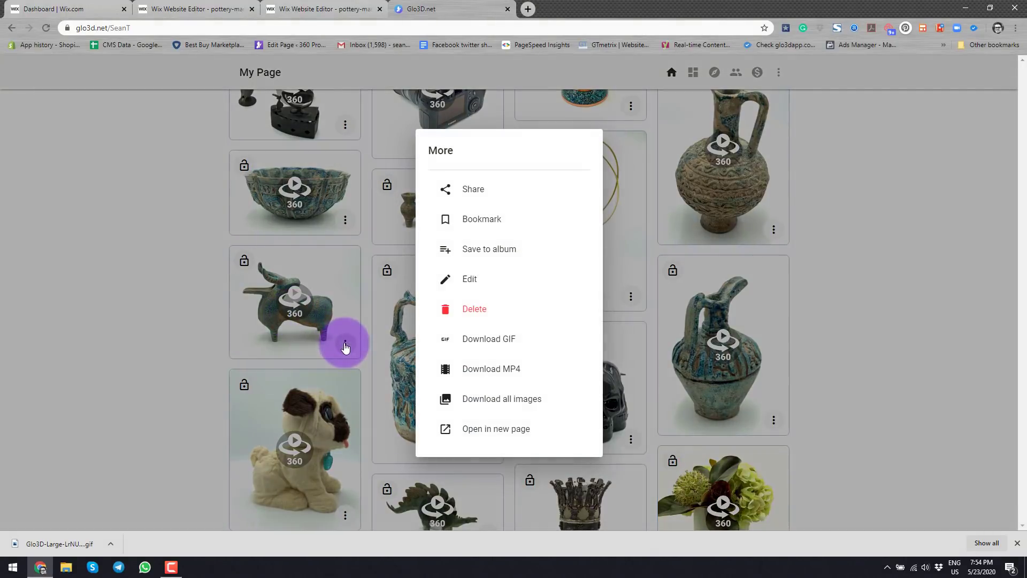
pyautogui.click(475, 177)
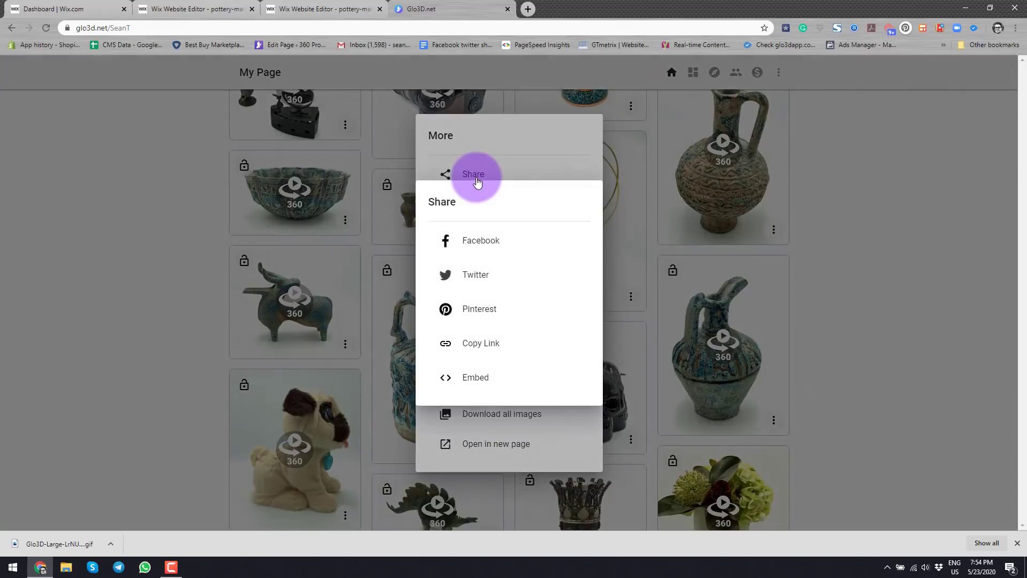
pyautogui.click(487, 344)
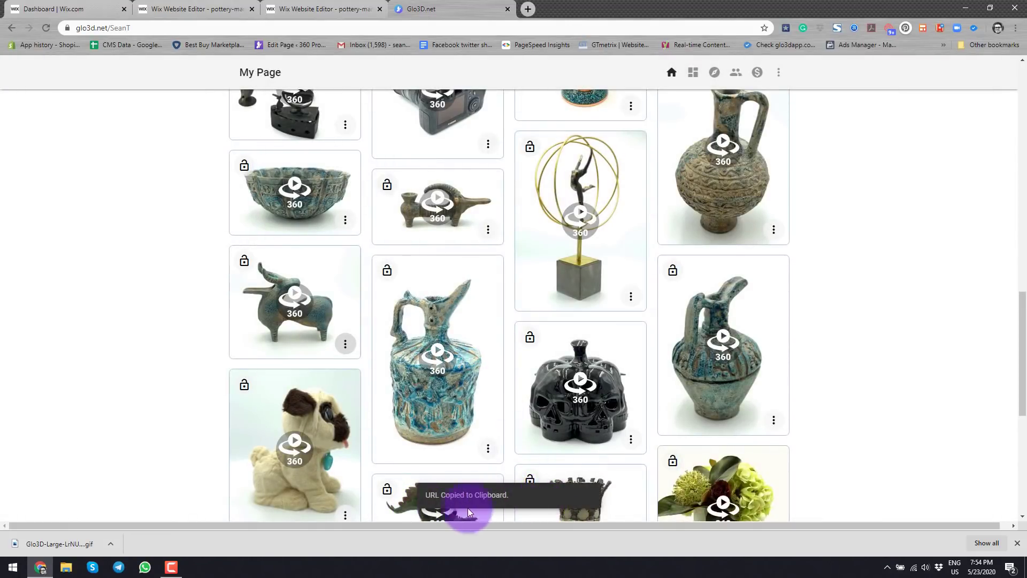
# Set the HTML embed to load the copied Glo3D bull link as a website address
pyautogui.click(190, 8)
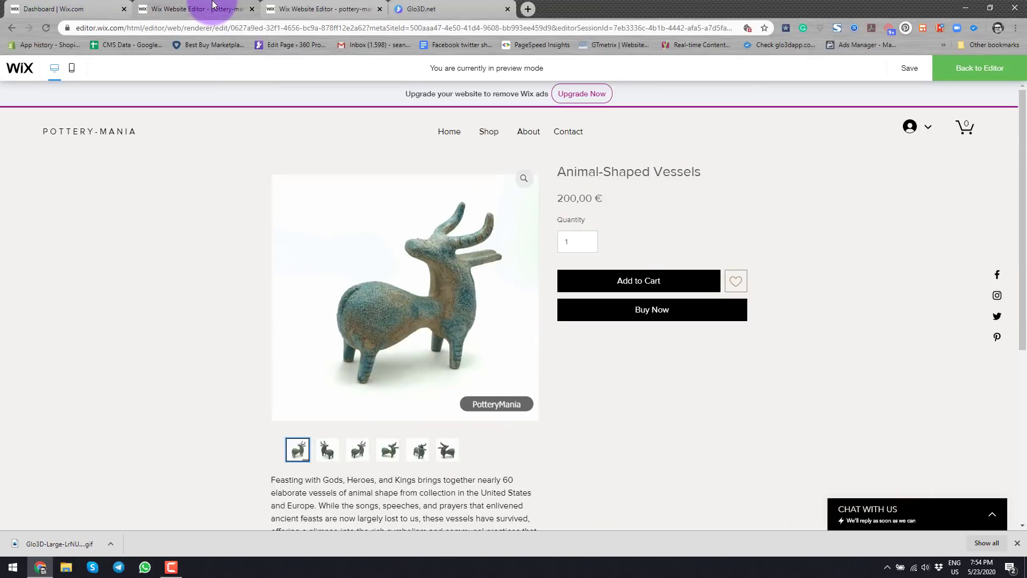
pyautogui.click(315, 9)
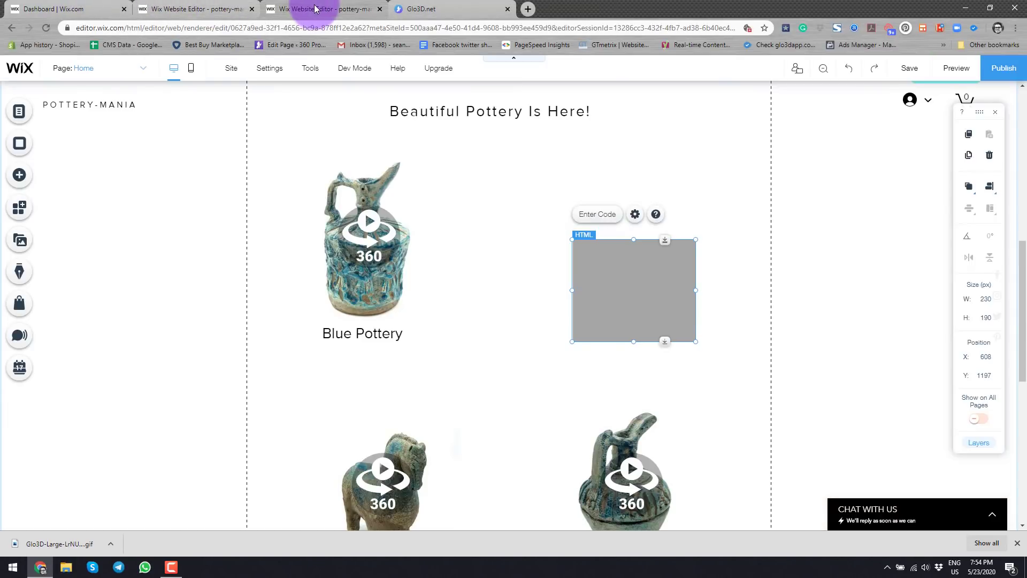
pyautogui.click(600, 215)
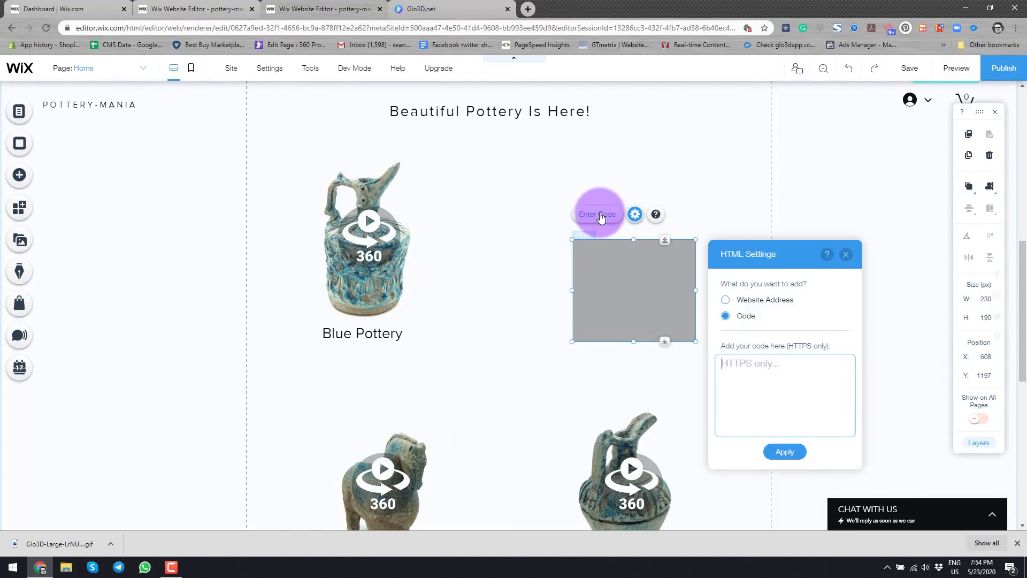
pyautogui.click(727, 301)
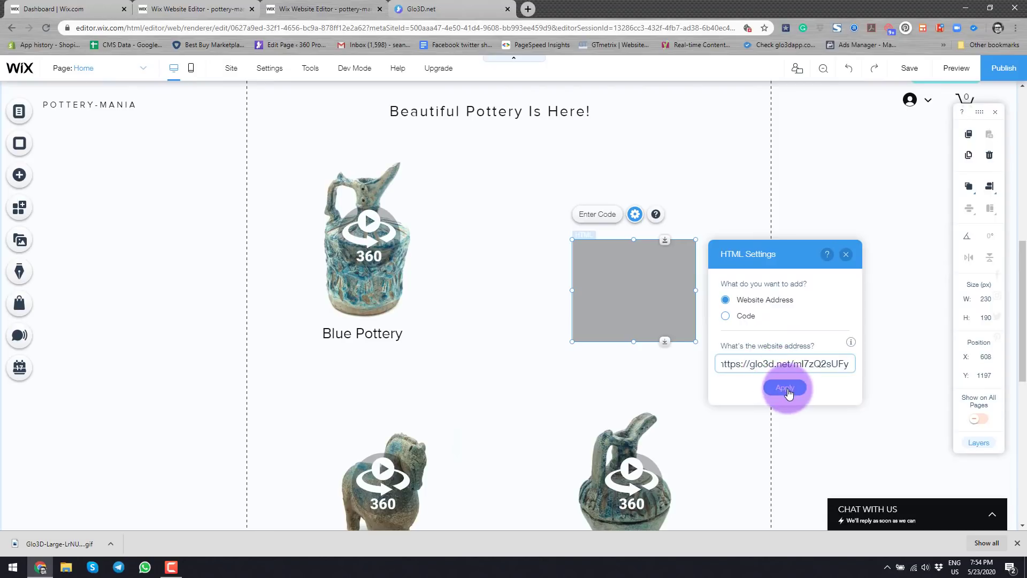
pyautogui.click(785, 387)
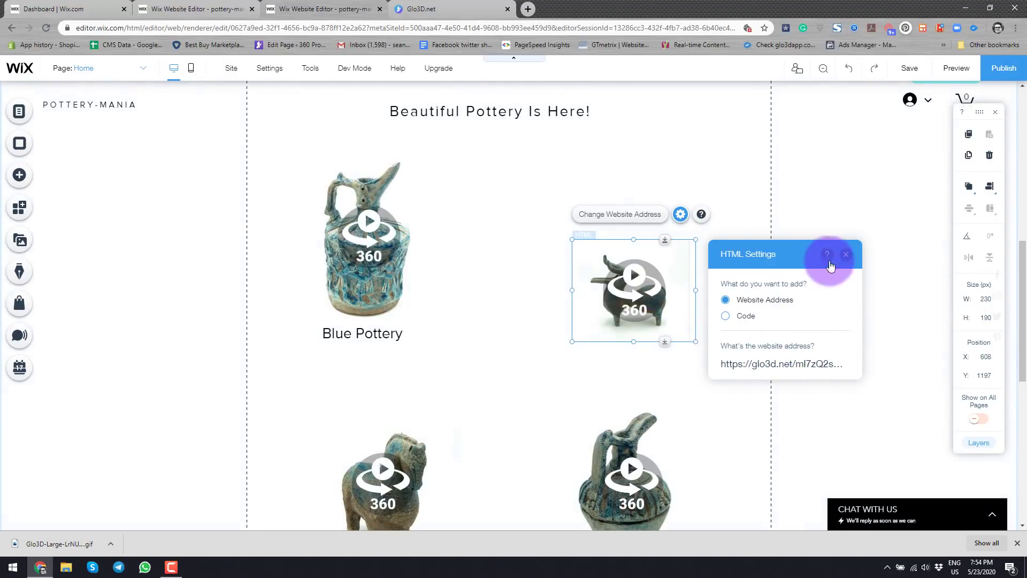
pyautogui.click(846, 254)
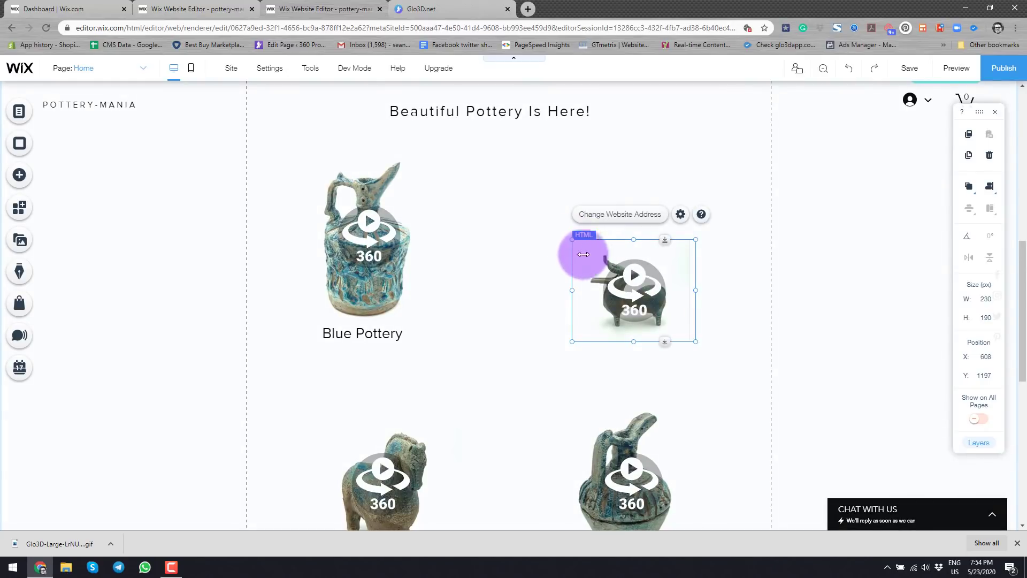
# Resize the bull viewer embed to 341 × 385 px at x 555, y 1002
pyautogui.moveTo(635, 236); pyautogui.dragTo(639, 157)
pyautogui.moveTo(573, 250); pyautogui.dragTo(605, 244)
pyautogui.moveTo(715, 248); pyautogui.dragTo(728, 249)
pyautogui.moveTo(635, 157); pyautogui.dragTo(642, 133)
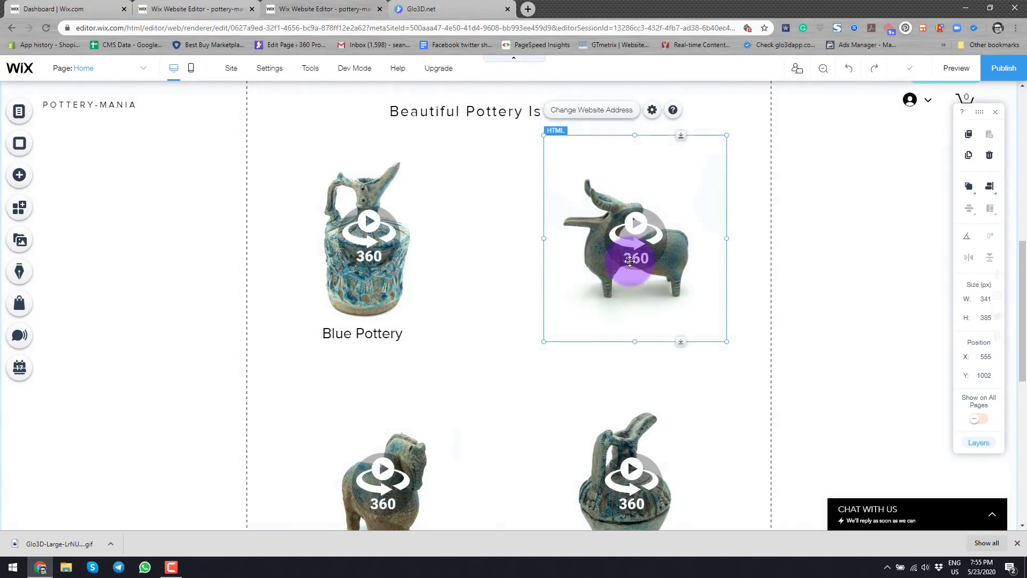
# Preview the site, spin and zoom the bull 360° viewer, then save the changes
pyautogui.click(956, 68)
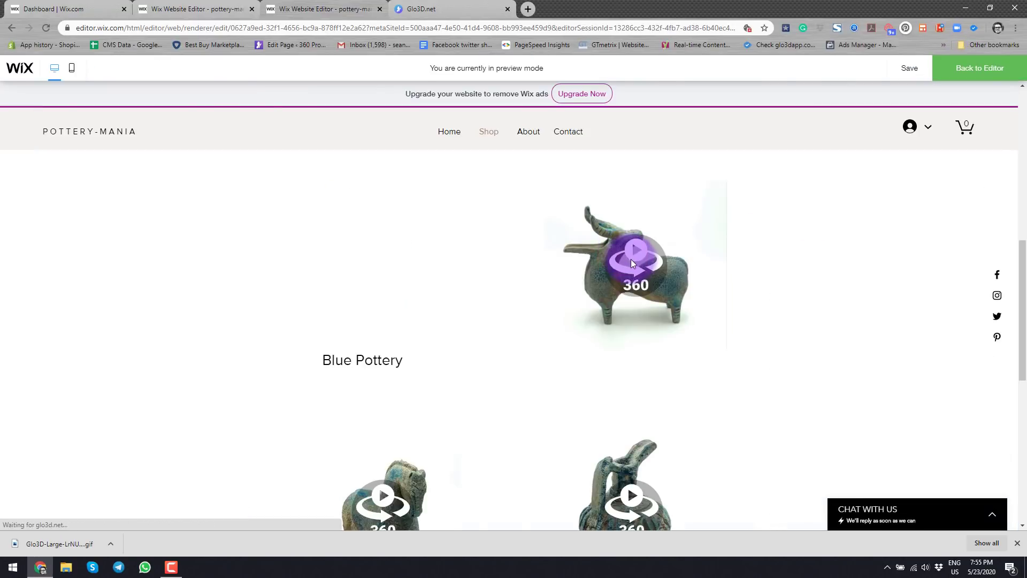
pyautogui.click(634, 259)
pyautogui.moveTo(634, 259)
pyautogui.mouseDown()
pyautogui.moveTo(585, 256)
pyautogui.moveTo(746, 264)
pyautogui.moveTo(583, 274)
pyautogui.moveTo(702, 283)
pyautogui.moveTo(576, 288)
pyautogui.moveTo(623, 255)
pyautogui.mouseUp()
pyautogui.scroll(2, 623, 254)
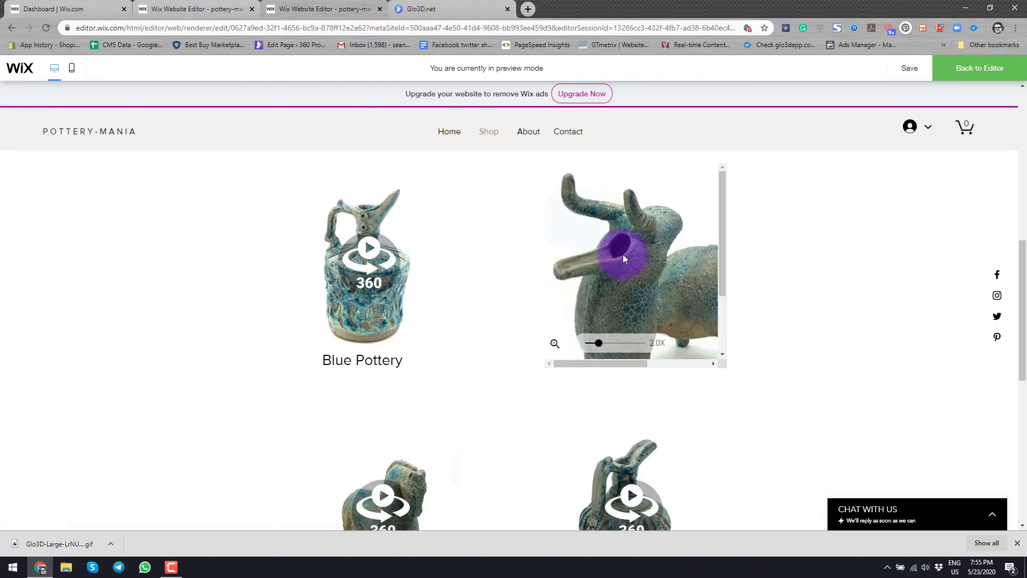
pyautogui.scroll(2, 666, 346)
pyautogui.scroll(1, 615, 218)
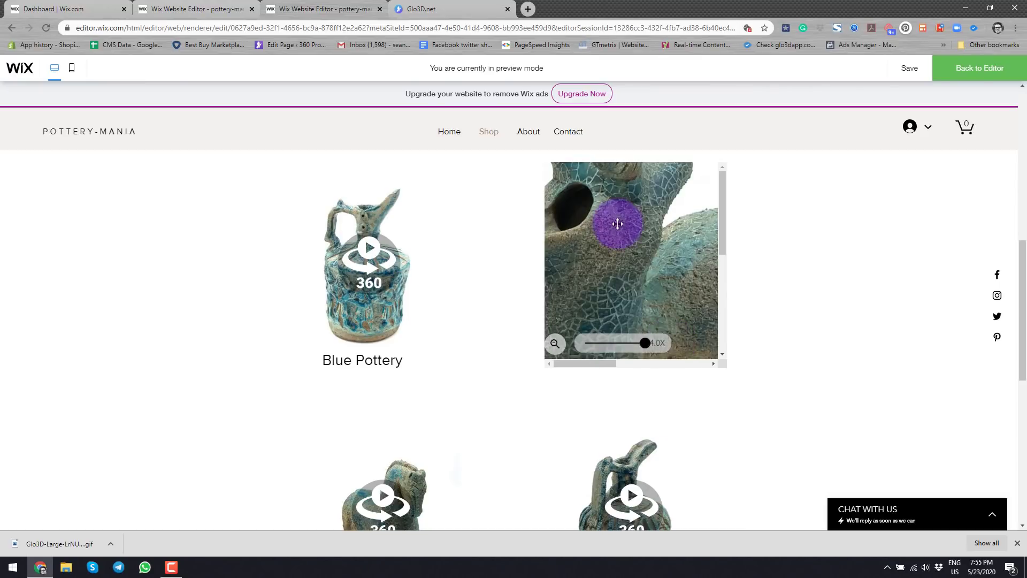
pyautogui.scroll(-3, 650, 282)
pyautogui.moveTo(653, 258); pyautogui.dragTo(598, 265)
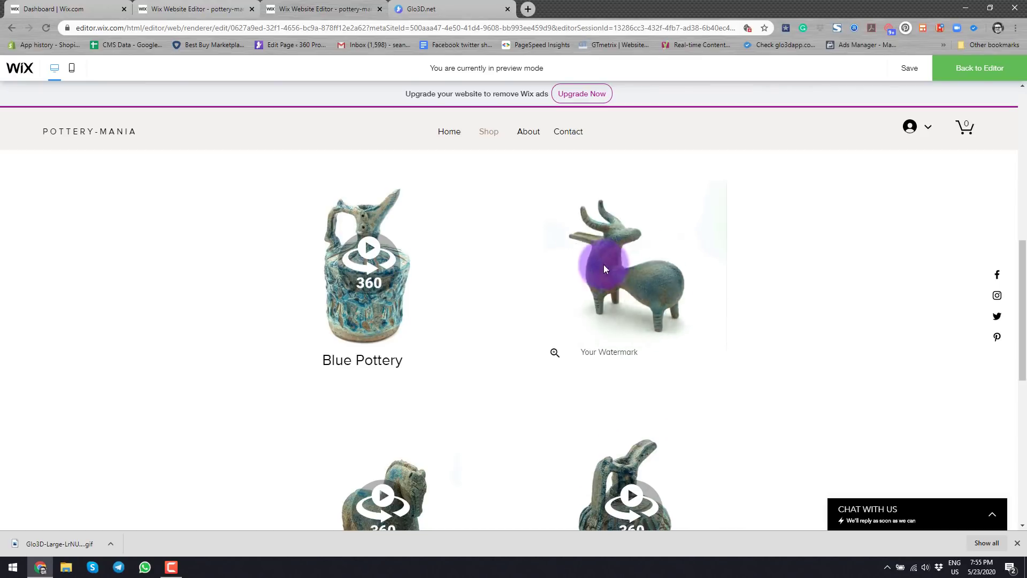
pyautogui.click(909, 66)
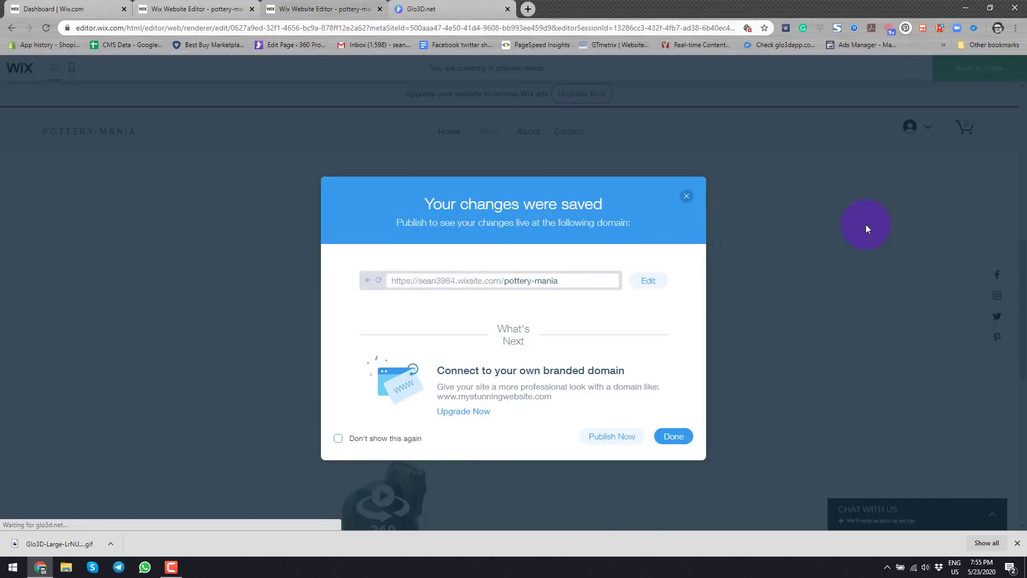
pyautogui.click(674, 436)
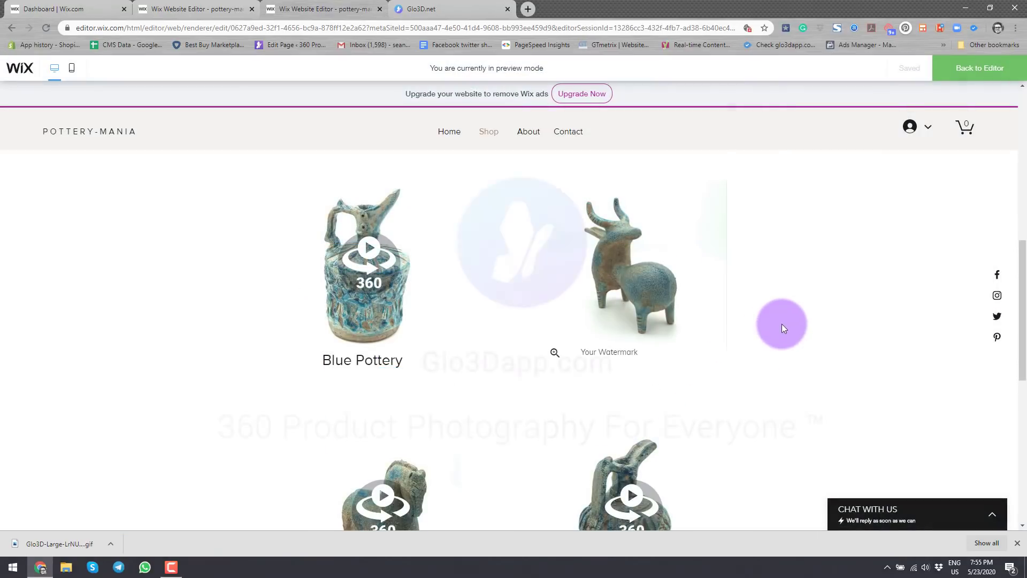